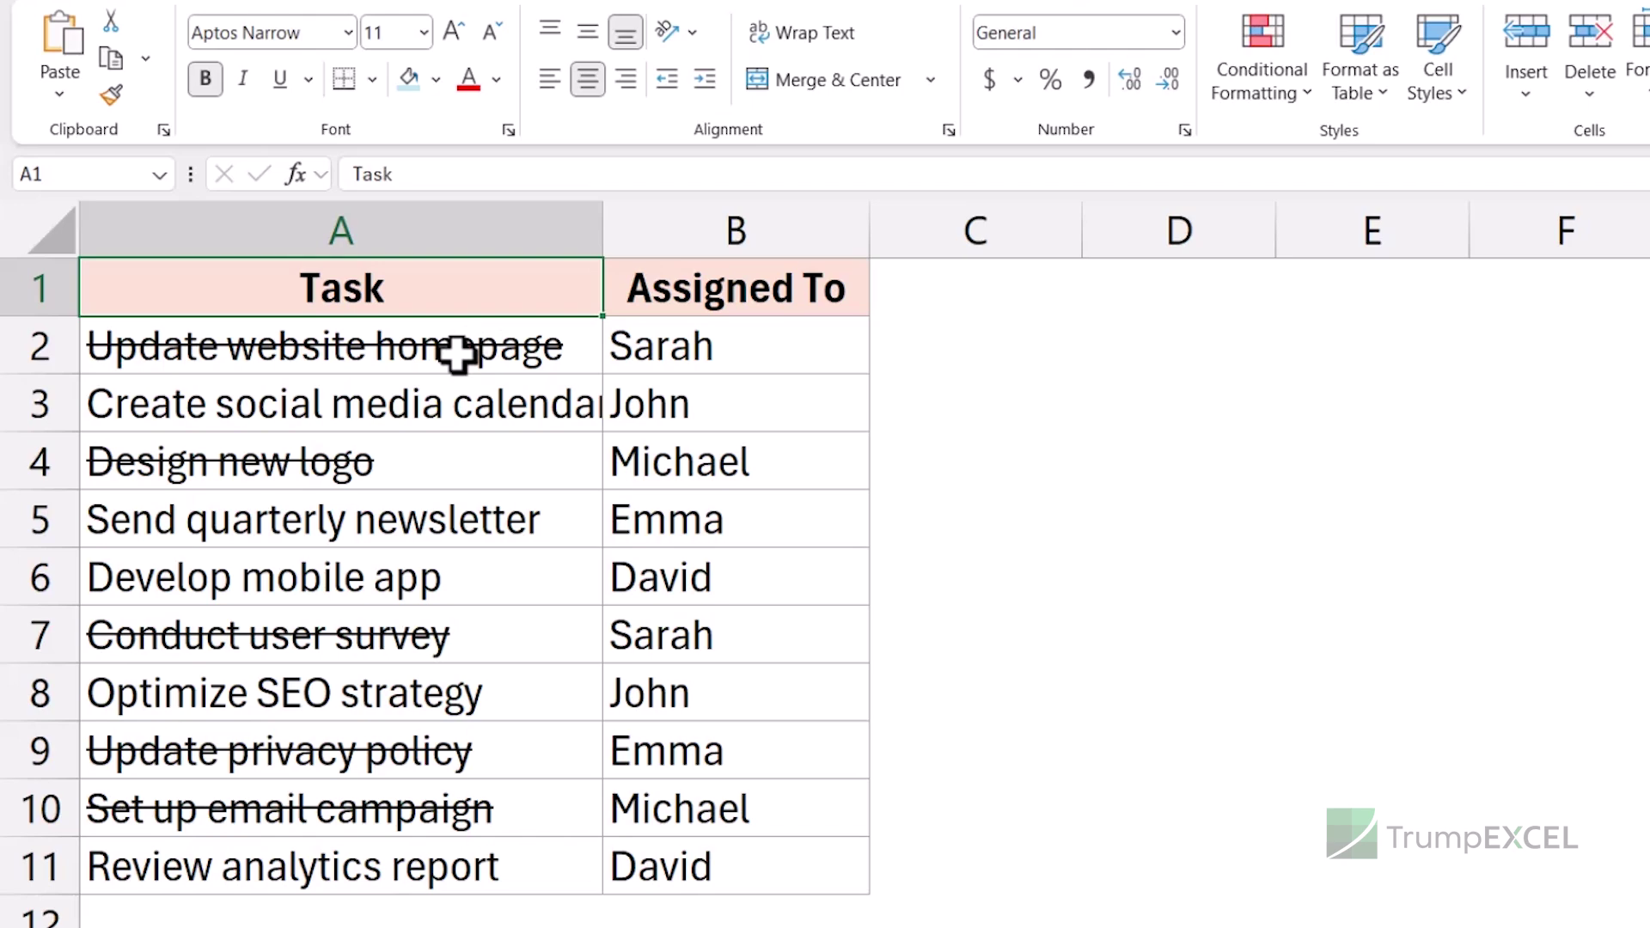
# Step: Select the task table A1:B11 and open Find and Replace, moved up above the table
pyautogui.moveTo(457, 298); pyautogui.dragTo(714, 863)
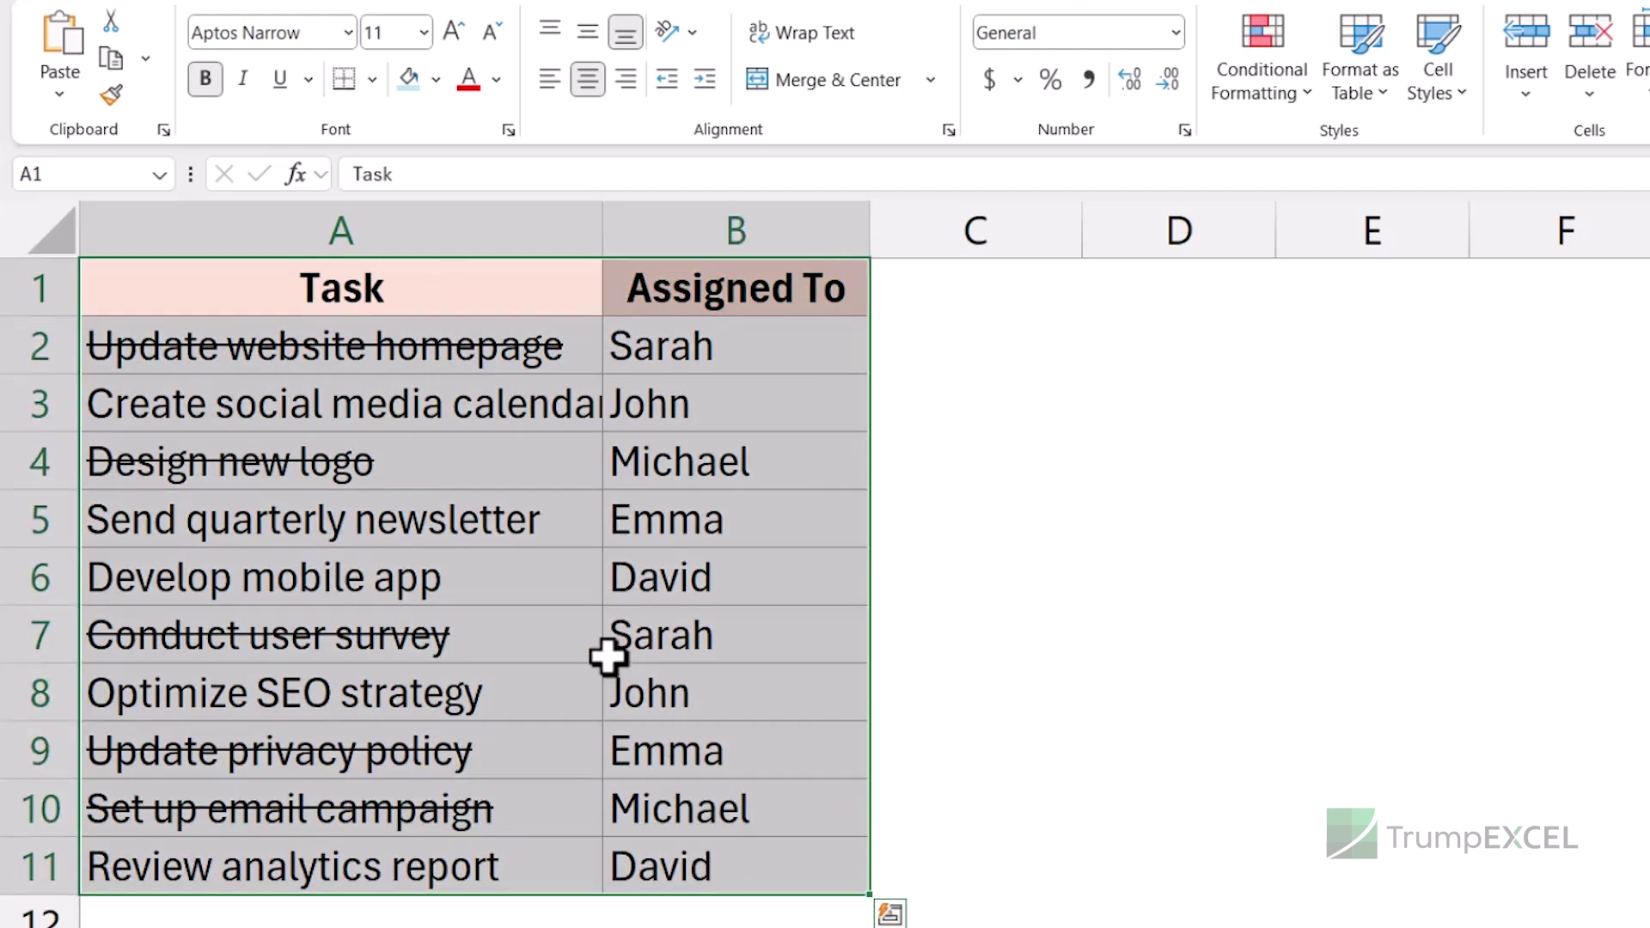
pyautogui.hotkey('ctrl', 'f')
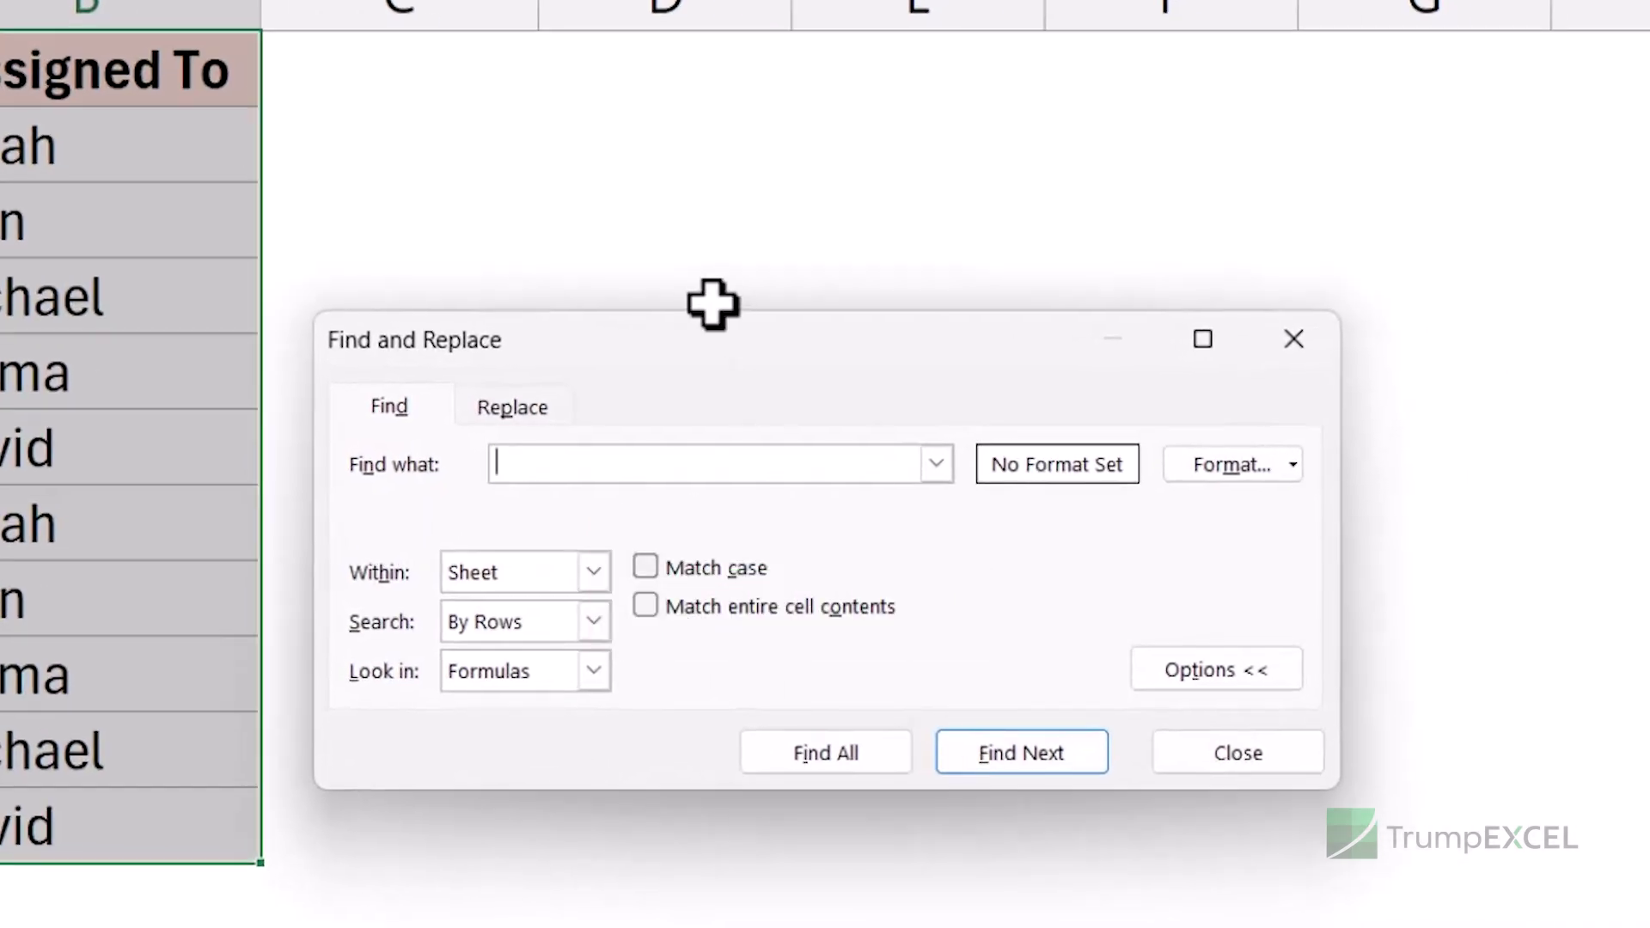
pyautogui.moveTo(720, 369); pyautogui.dragTo(708, 162)
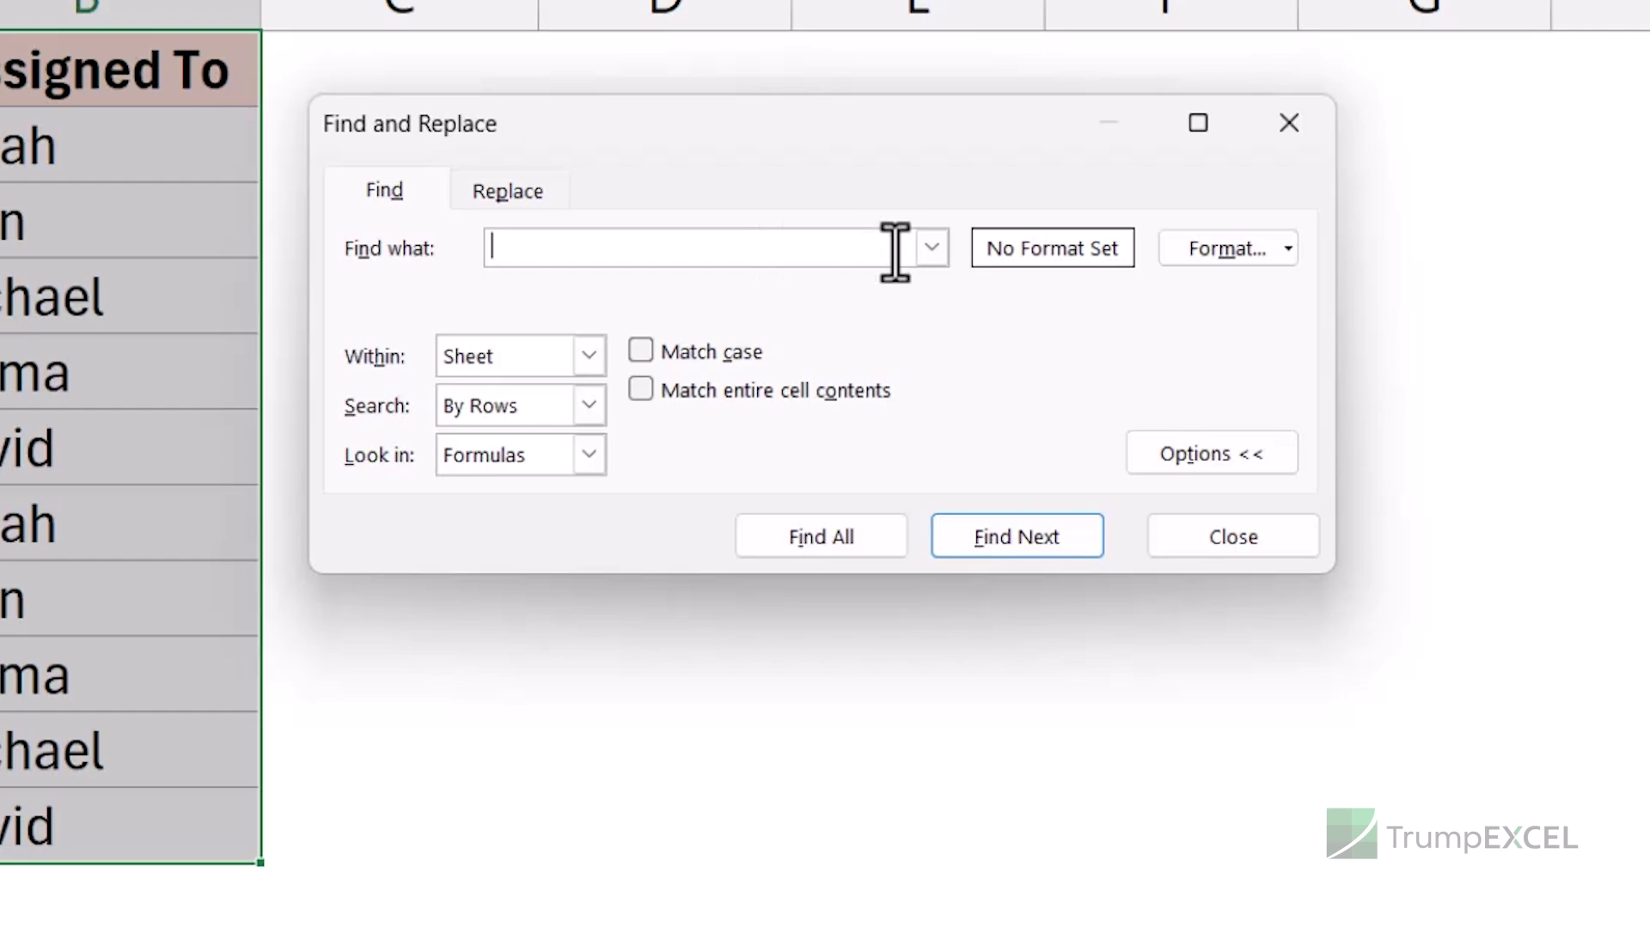
# Step: Set the Find format to match Strikethrough font text
pyautogui.click(1289, 251)
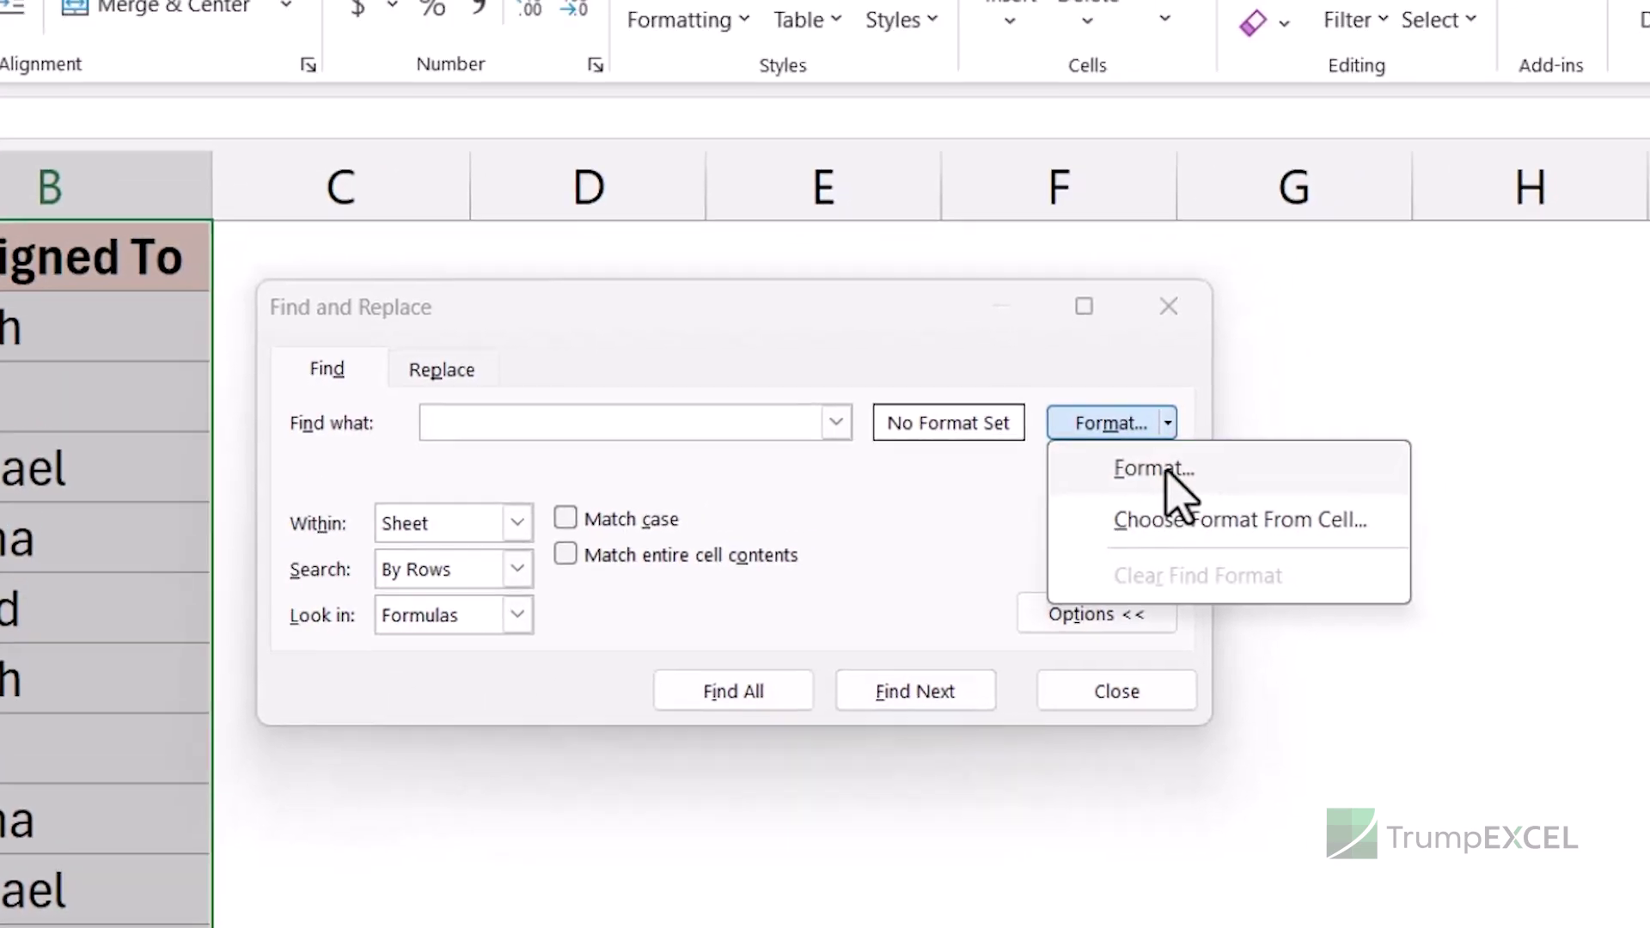
pyautogui.click(1287, 299)
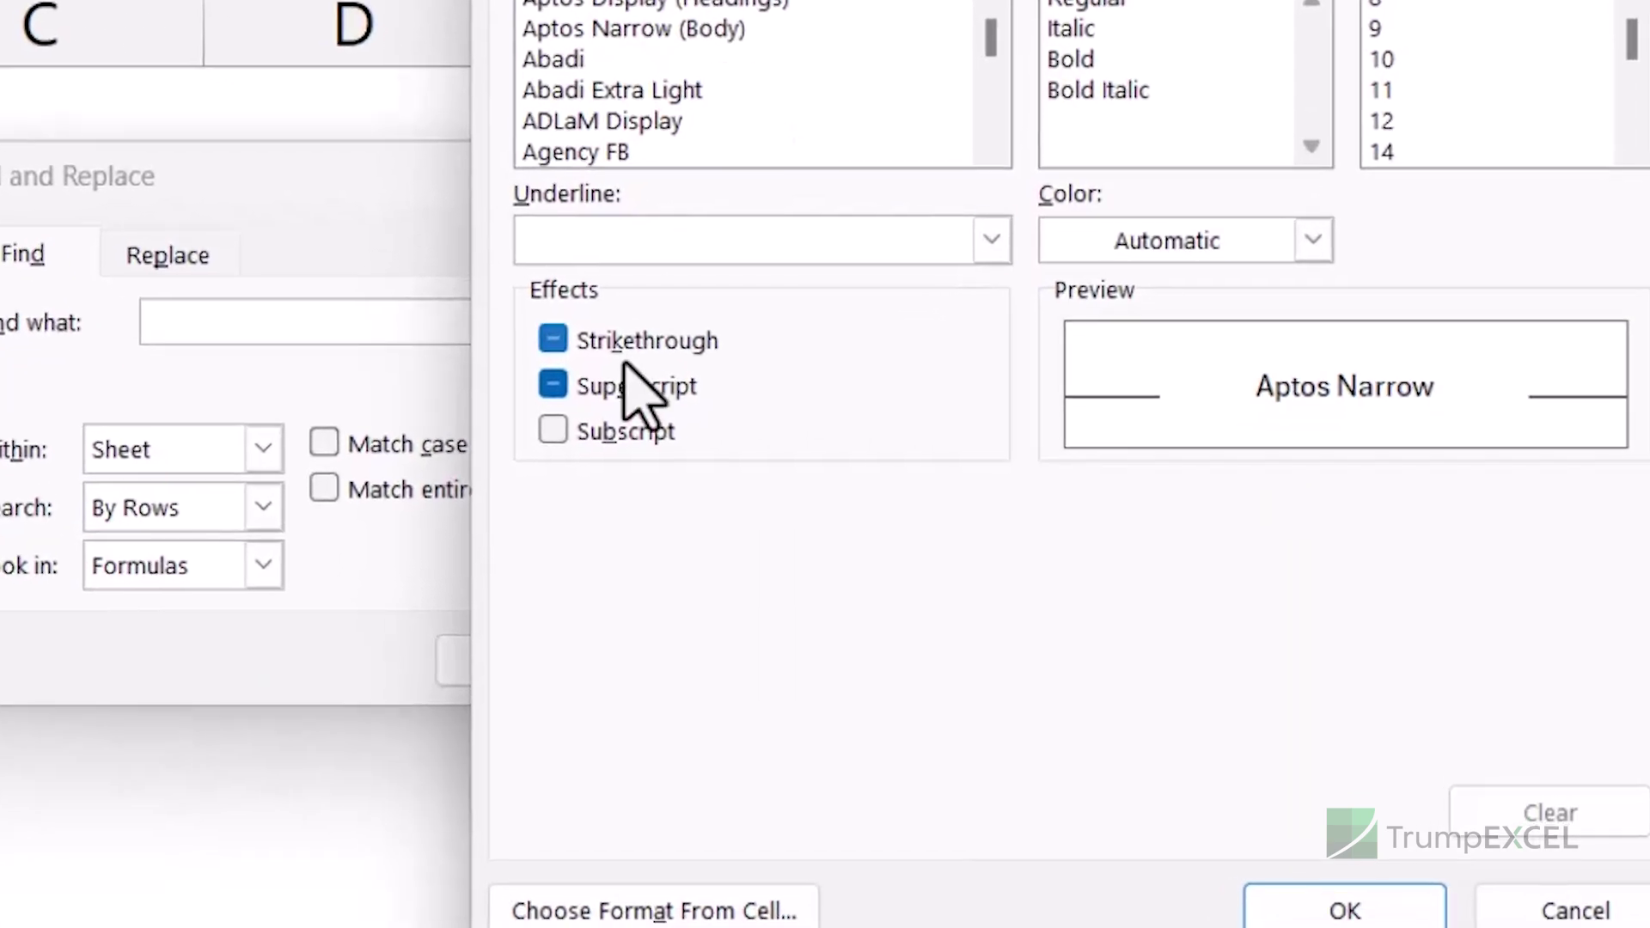
pyautogui.click(552, 342)
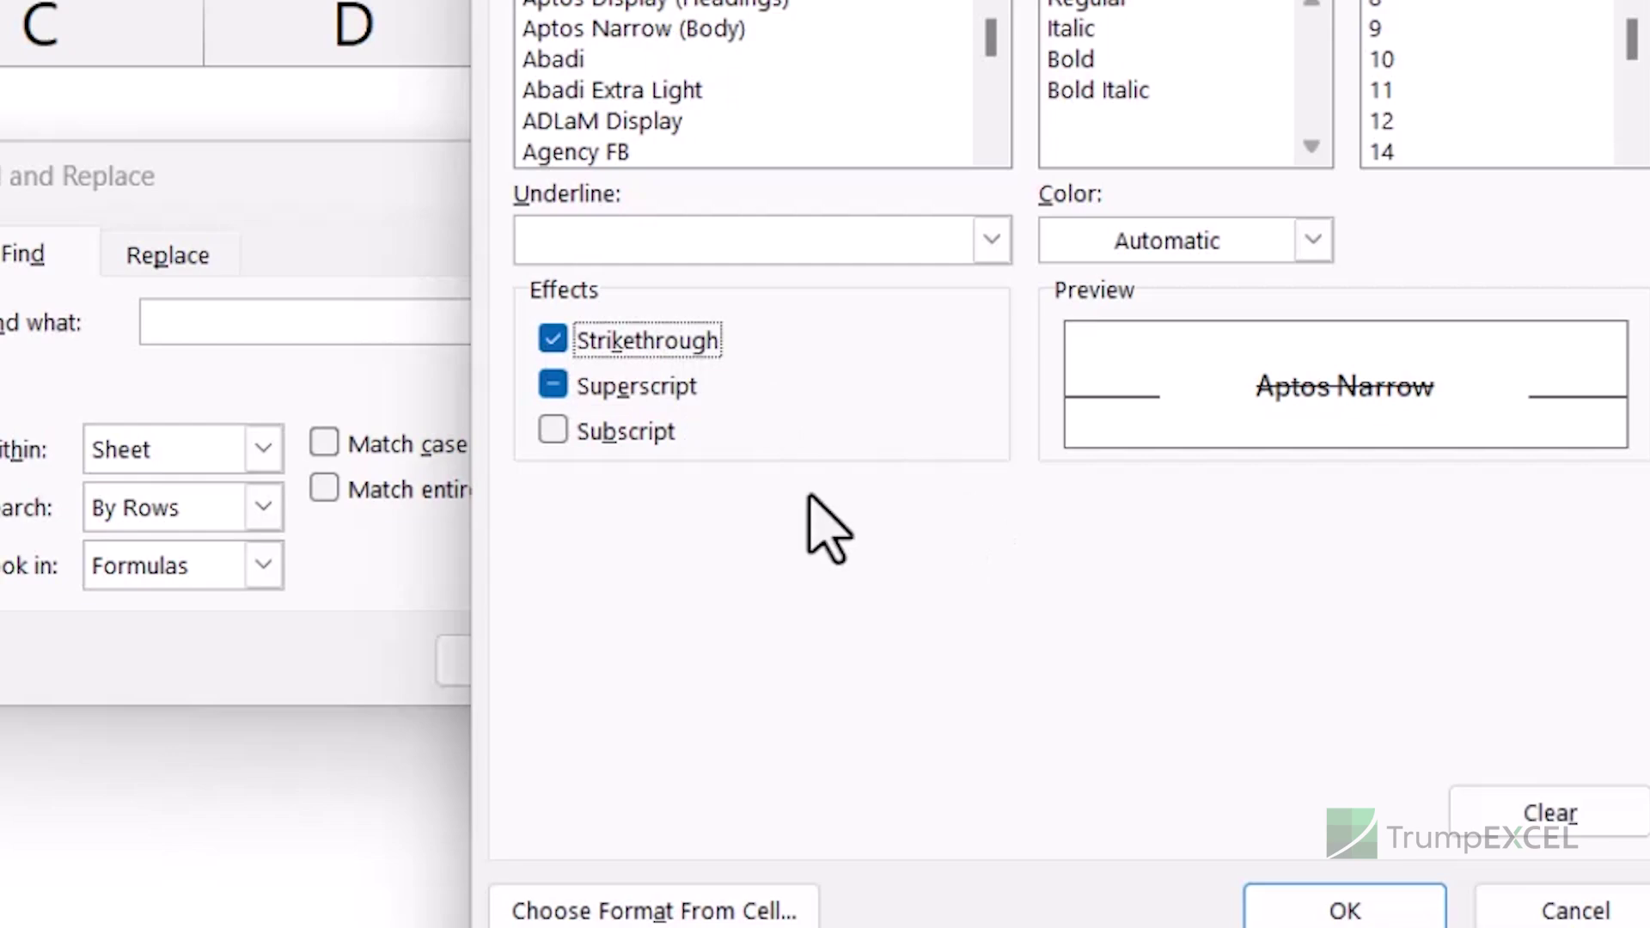
pyautogui.click(1312, 912)
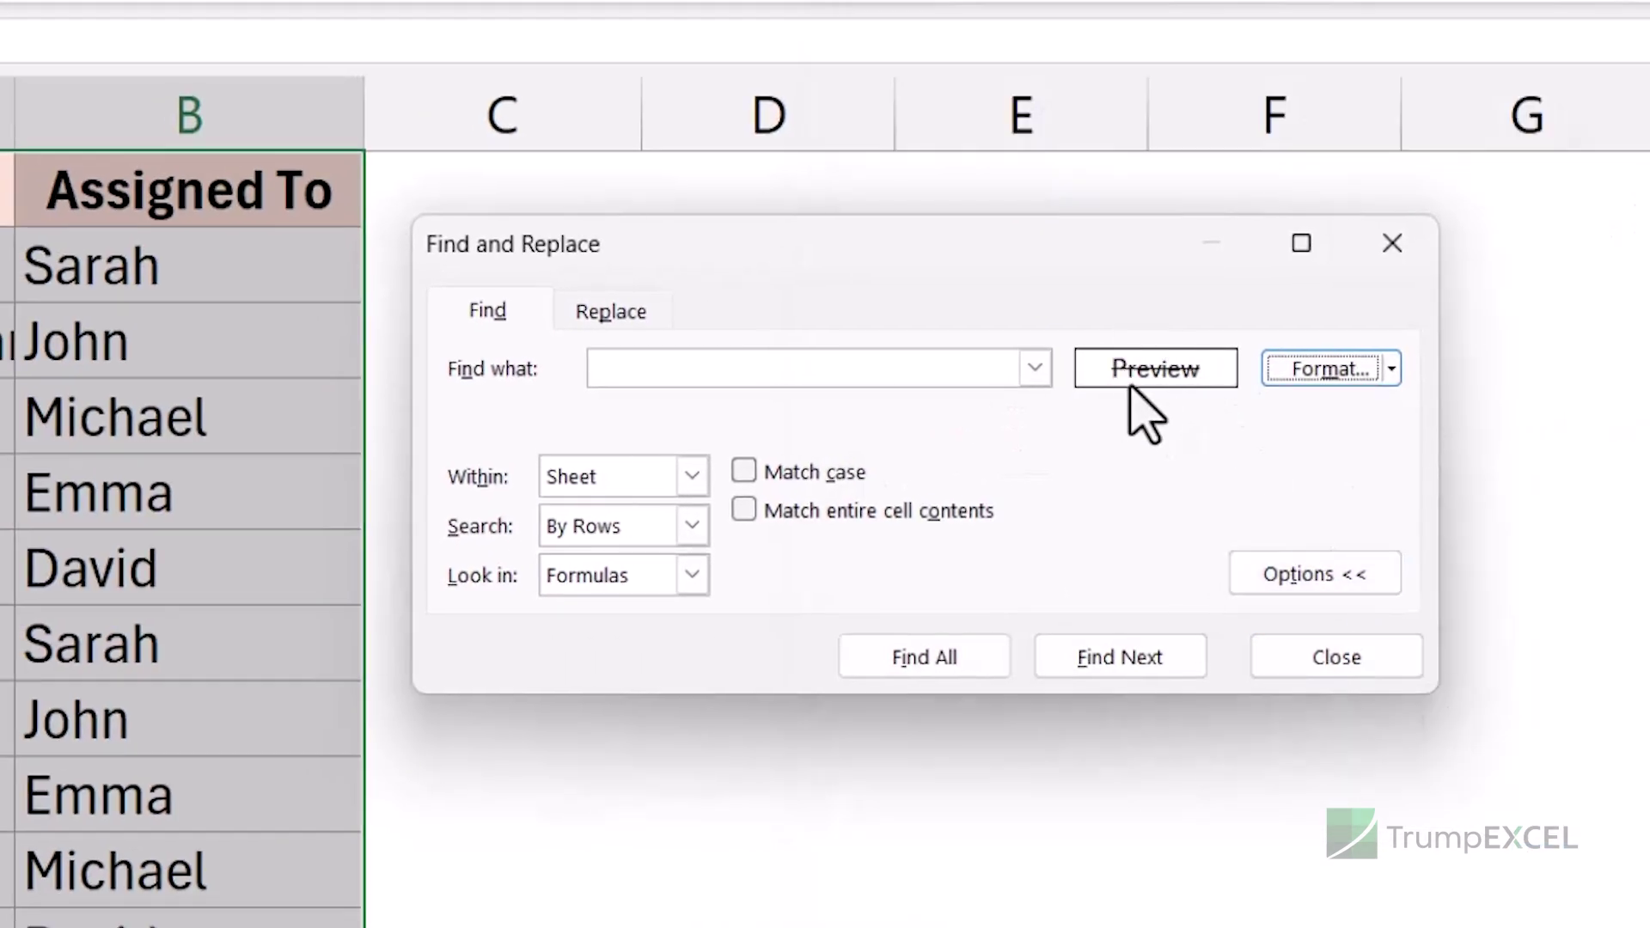
# Step: Find all five strikethrough cells and select every result in the list
pyautogui.click(940, 667)
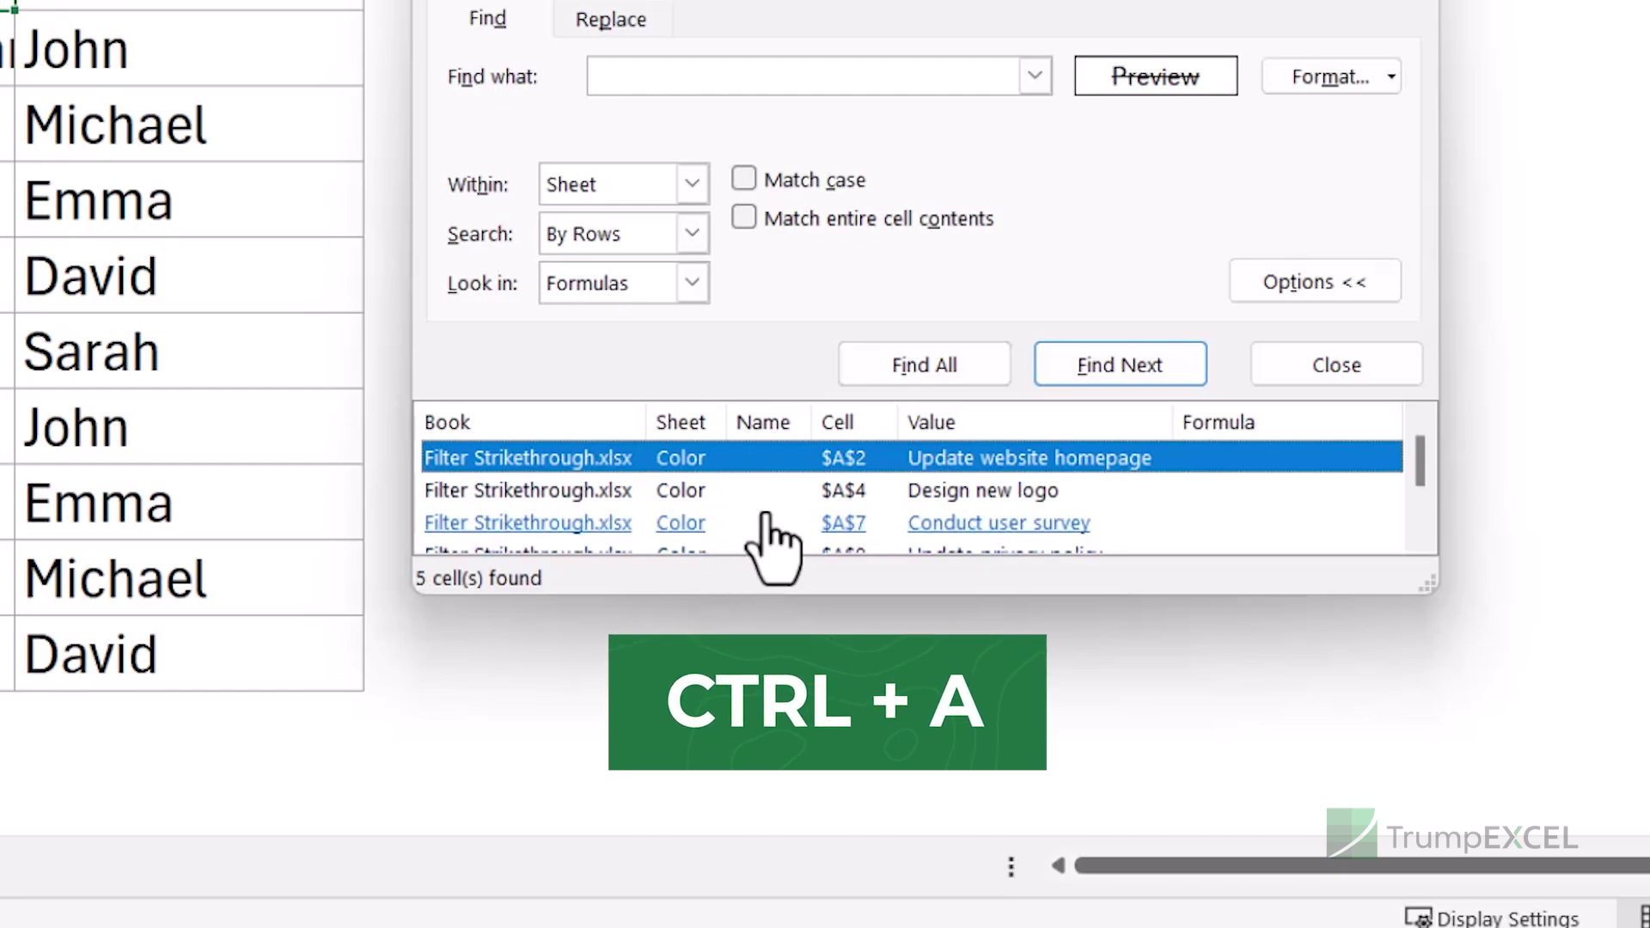
pyautogui.hotkey('ctrl', 'a')
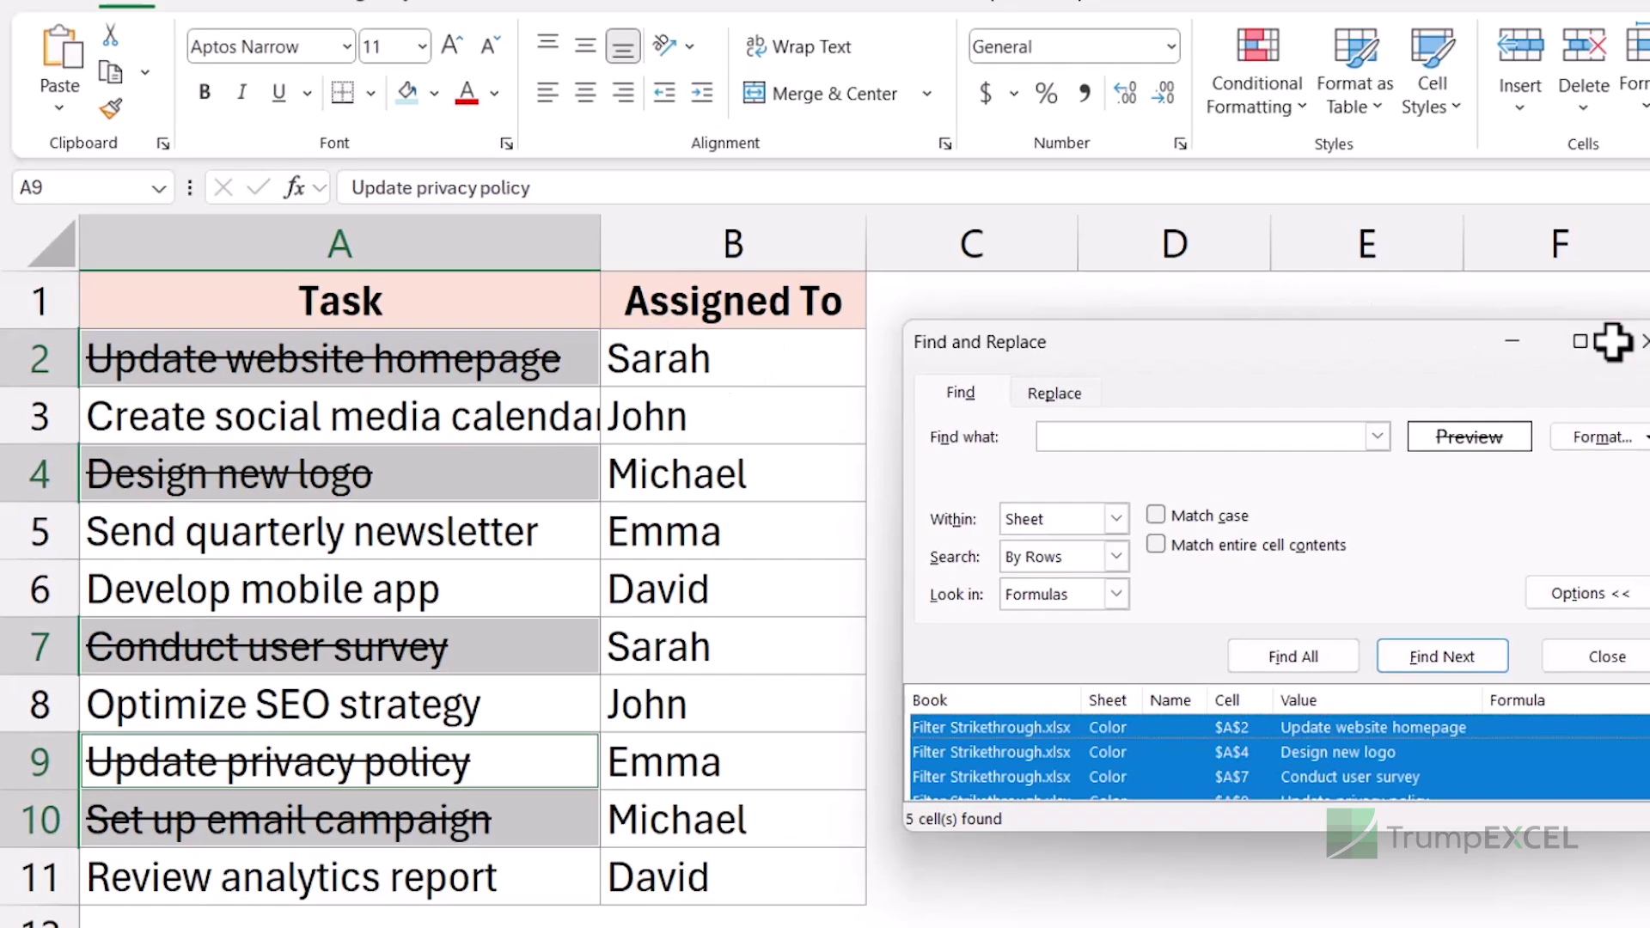
# Step: Fill the found cells Orange Accent 2 Lighter 40%, then select A2
pyautogui.click(1643, 341)
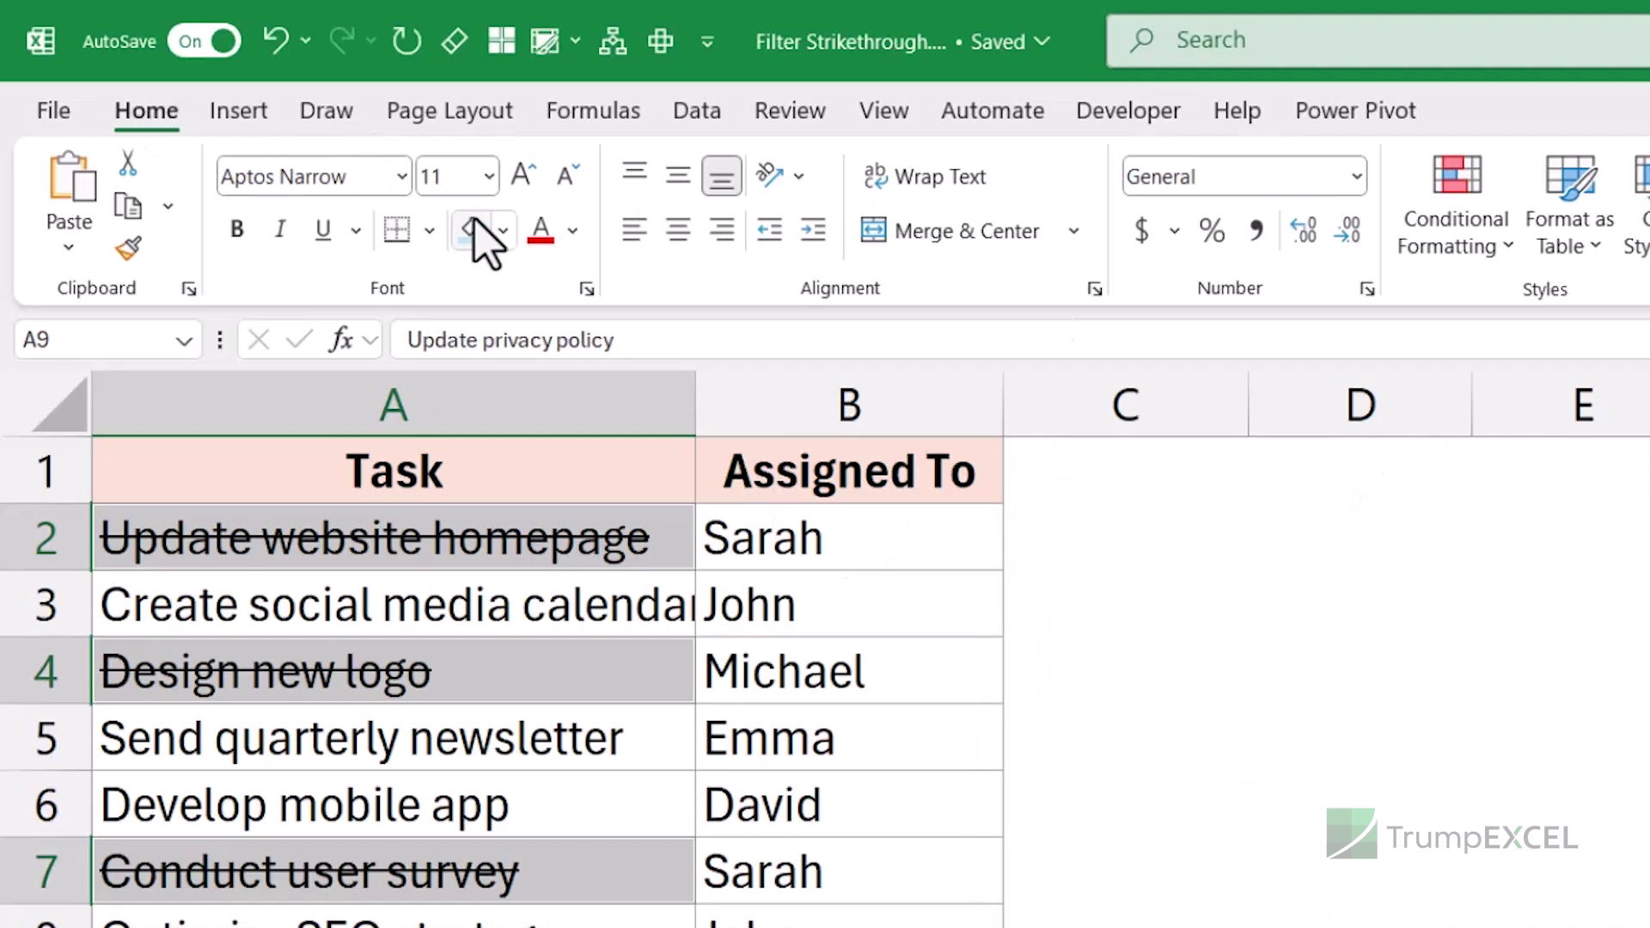
pyautogui.click(505, 239)
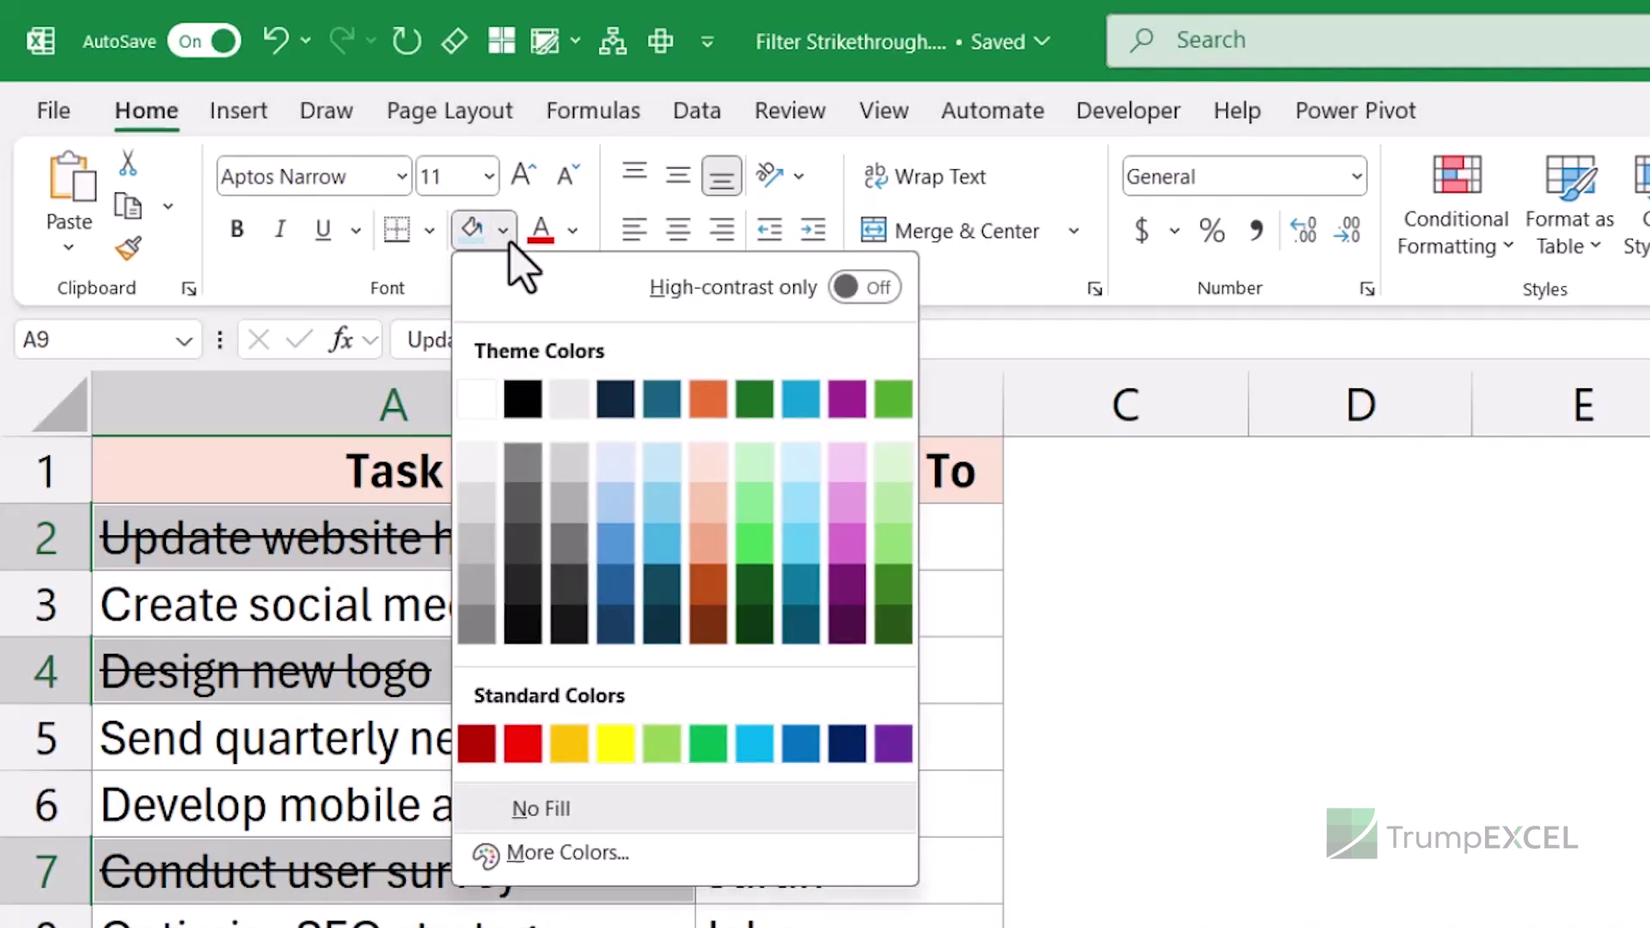
pyautogui.click(710, 547)
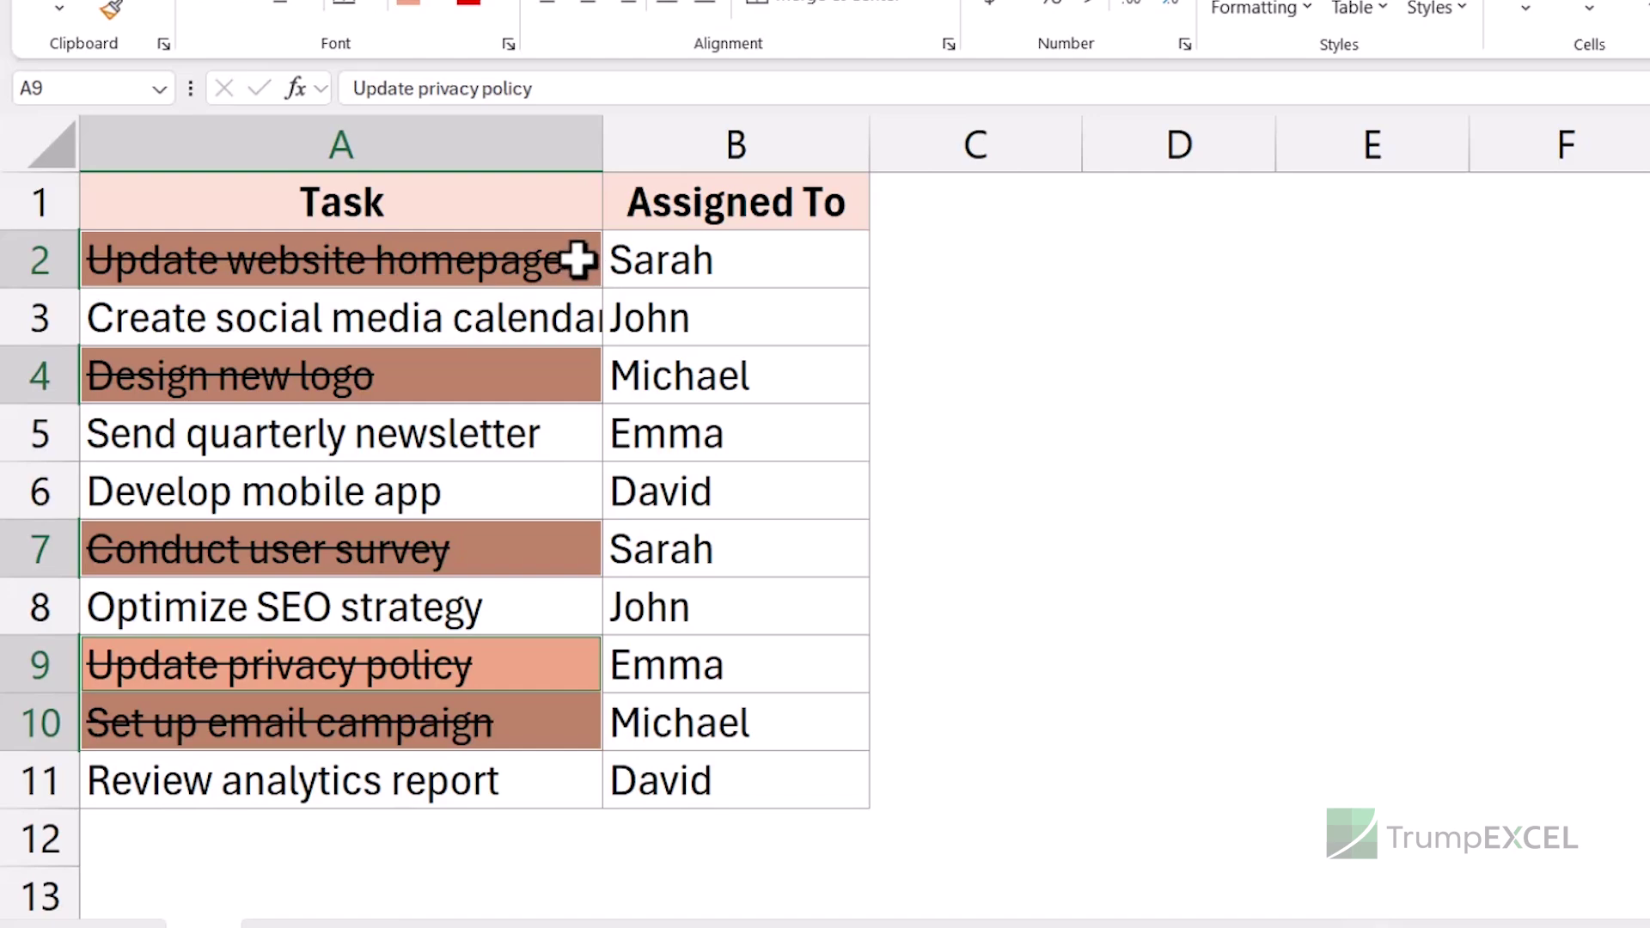
pyautogui.click(579, 262)
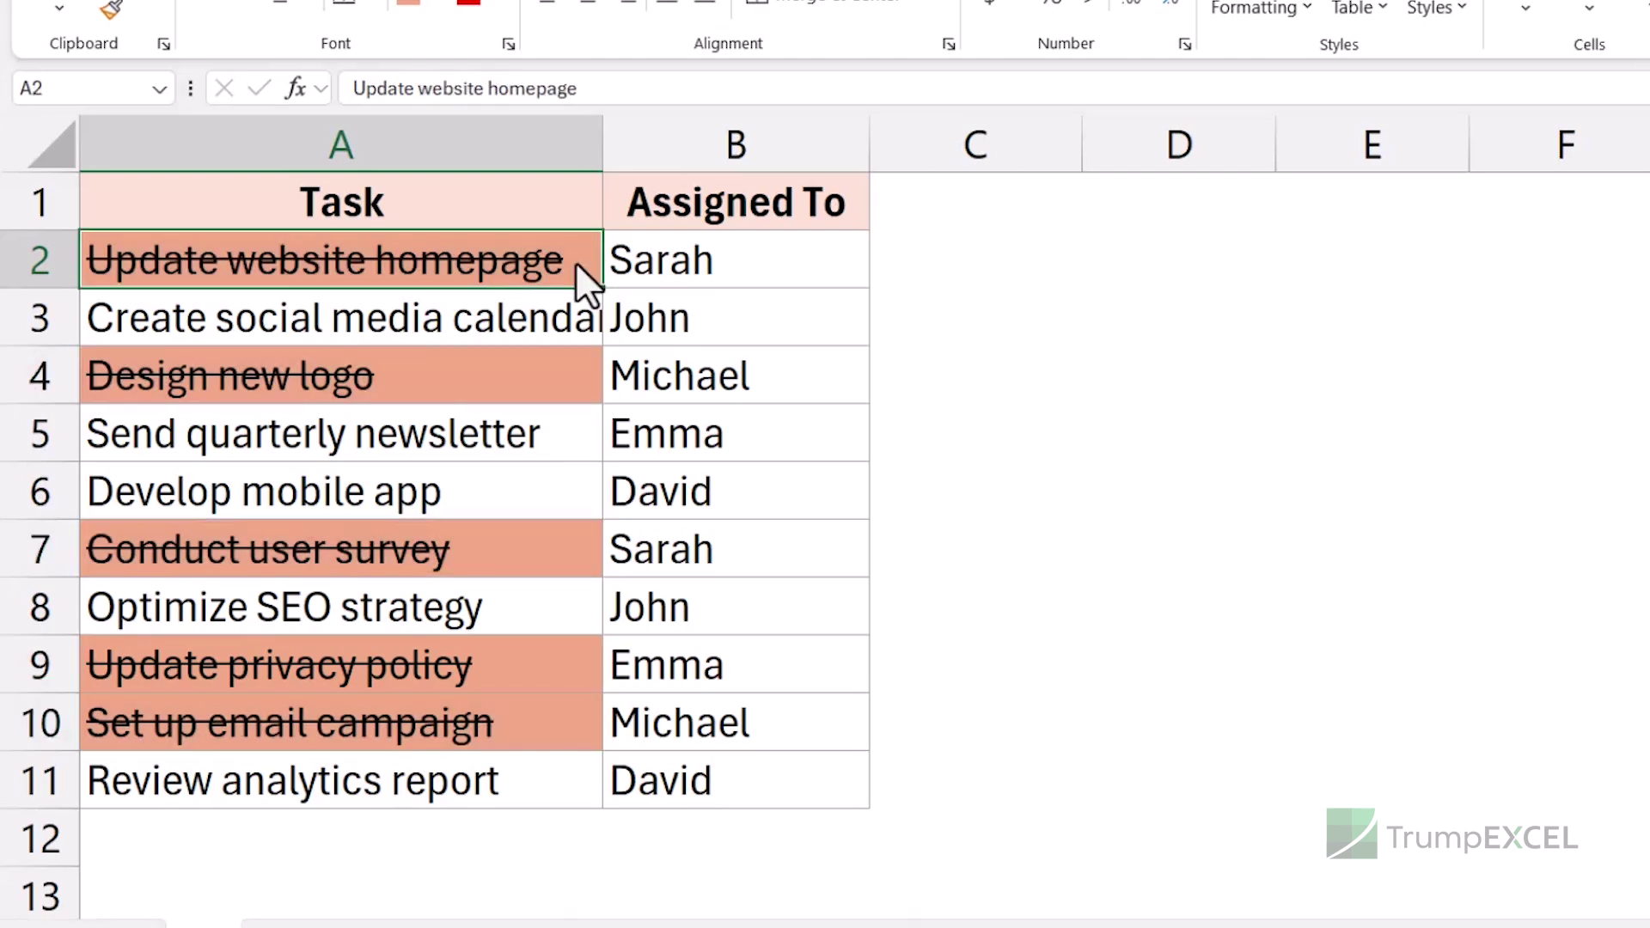
# Step: Filter the task list by cell A2's orange fill colour
pyautogui.rightClick(576, 262)
pyautogui.moveTo(740, 493)
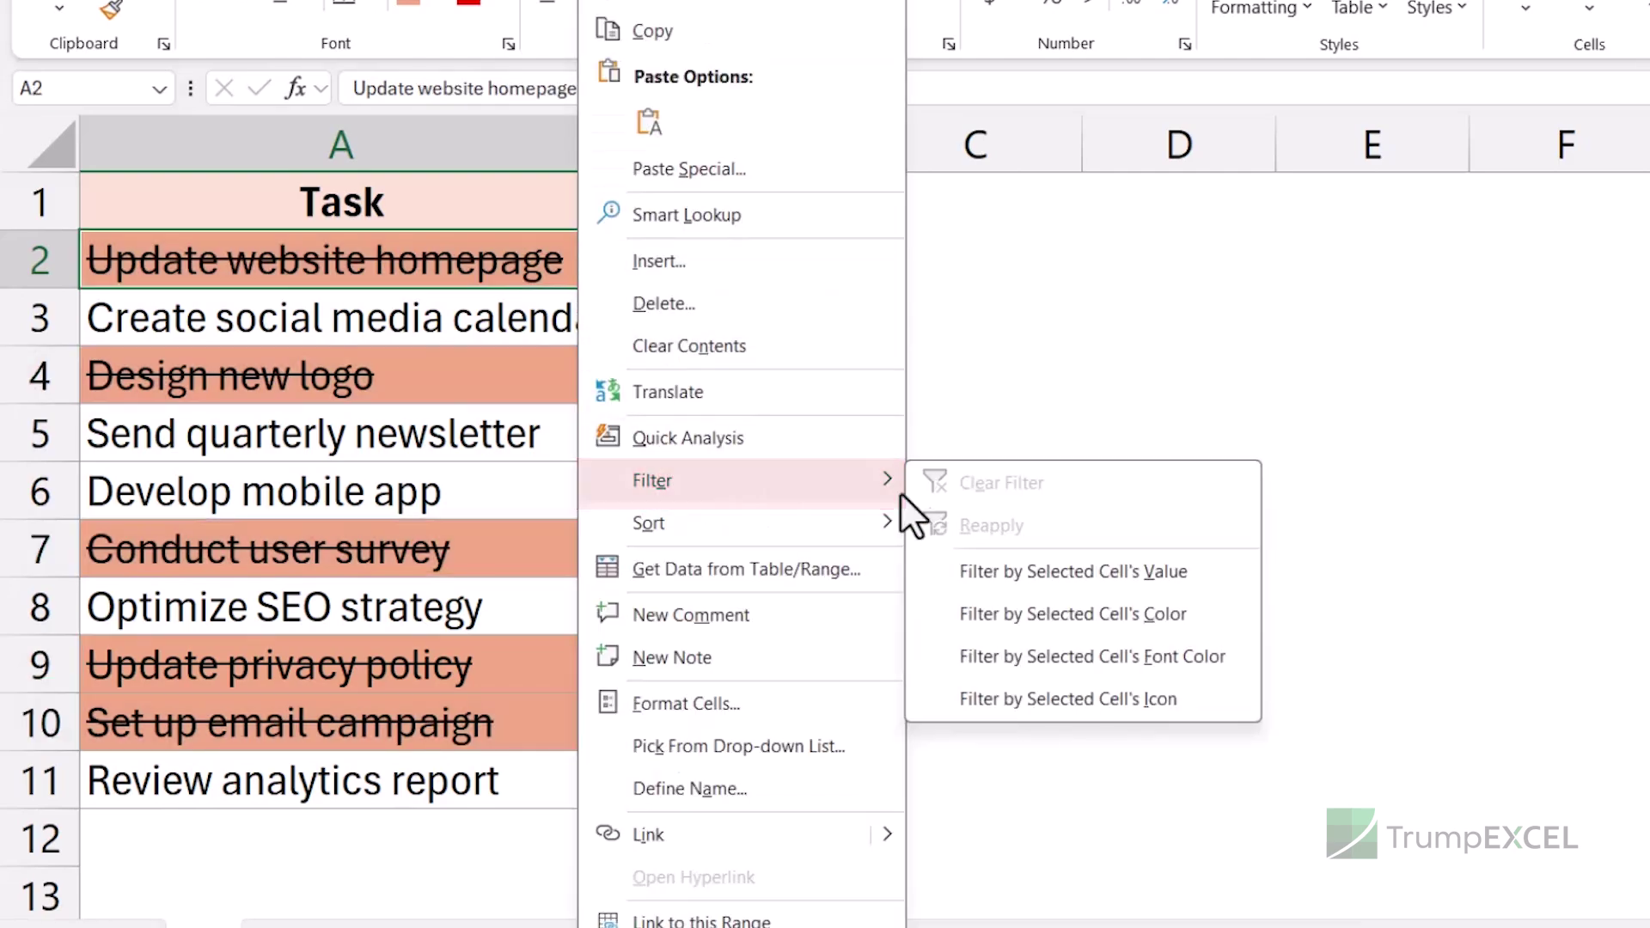
pyautogui.click(1068, 621)
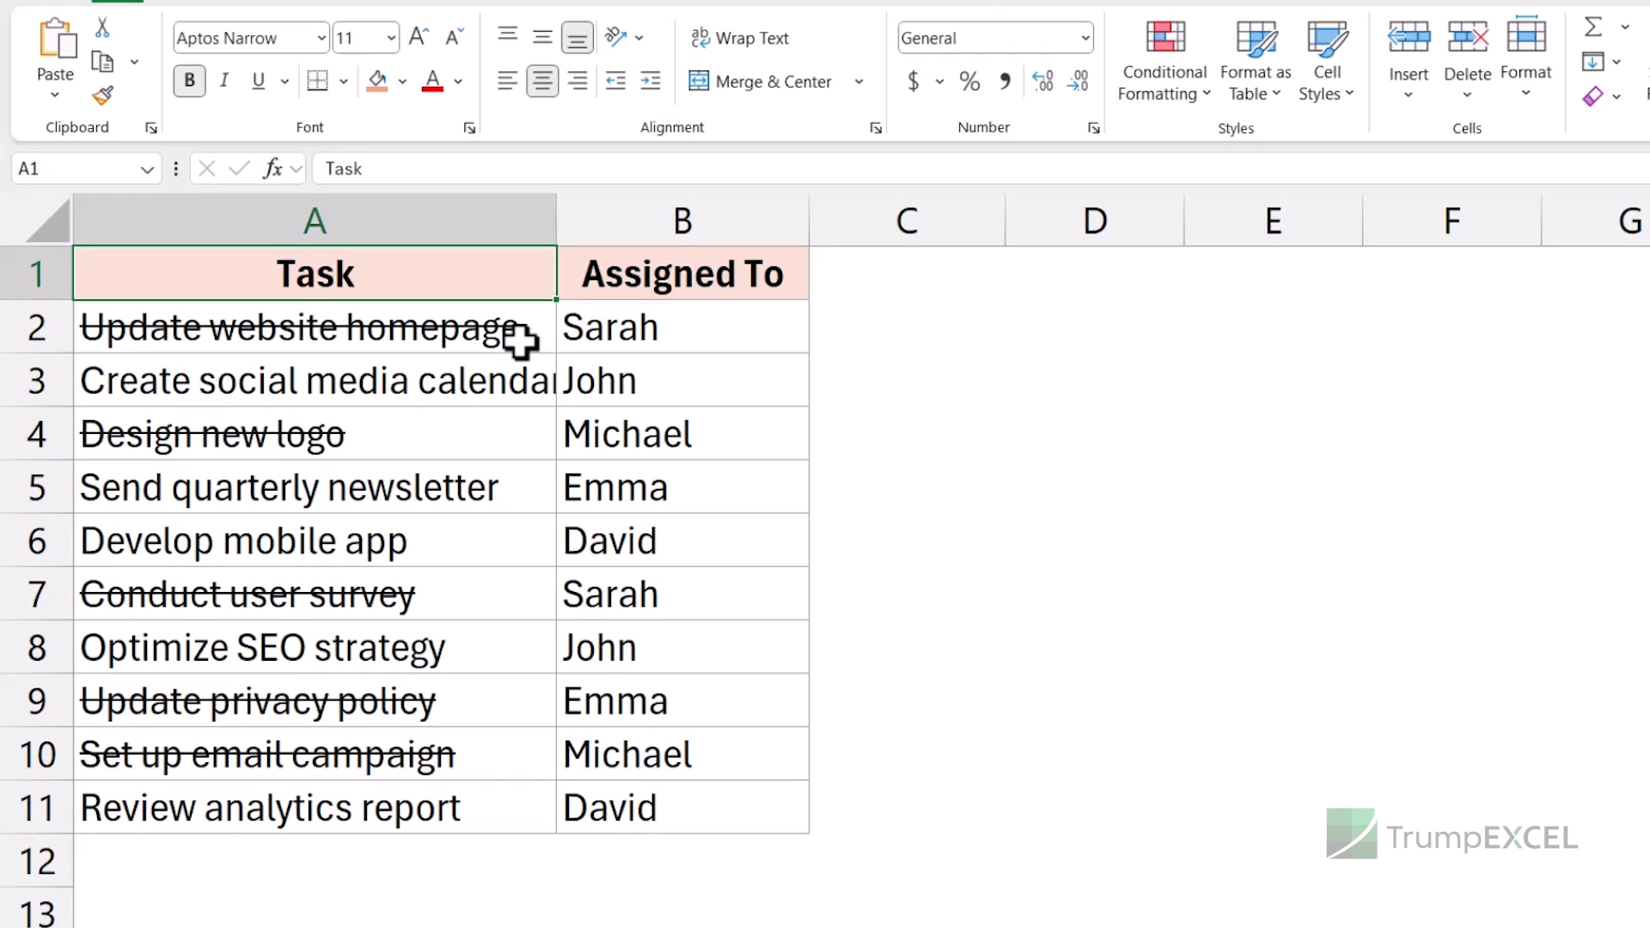
# Step: Enter the heading 'Helper' in C1, next to Assigned To, and show the Developer tab
pyautogui.click(848, 277)
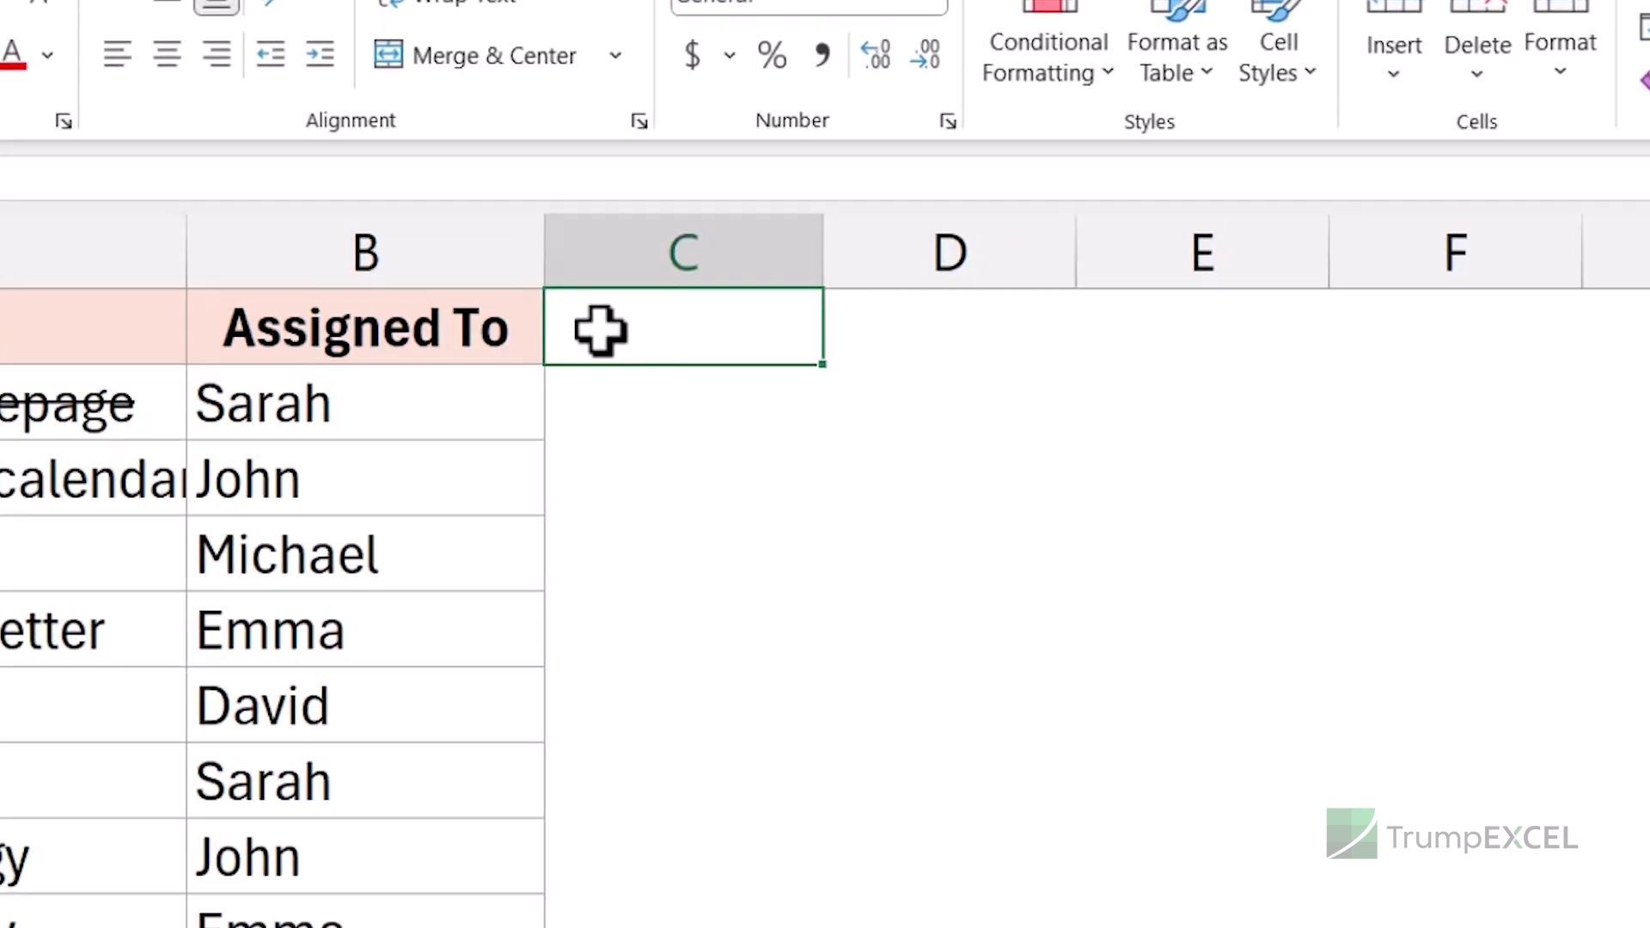
pyautogui.write('Helper')
pyautogui.press('Return')
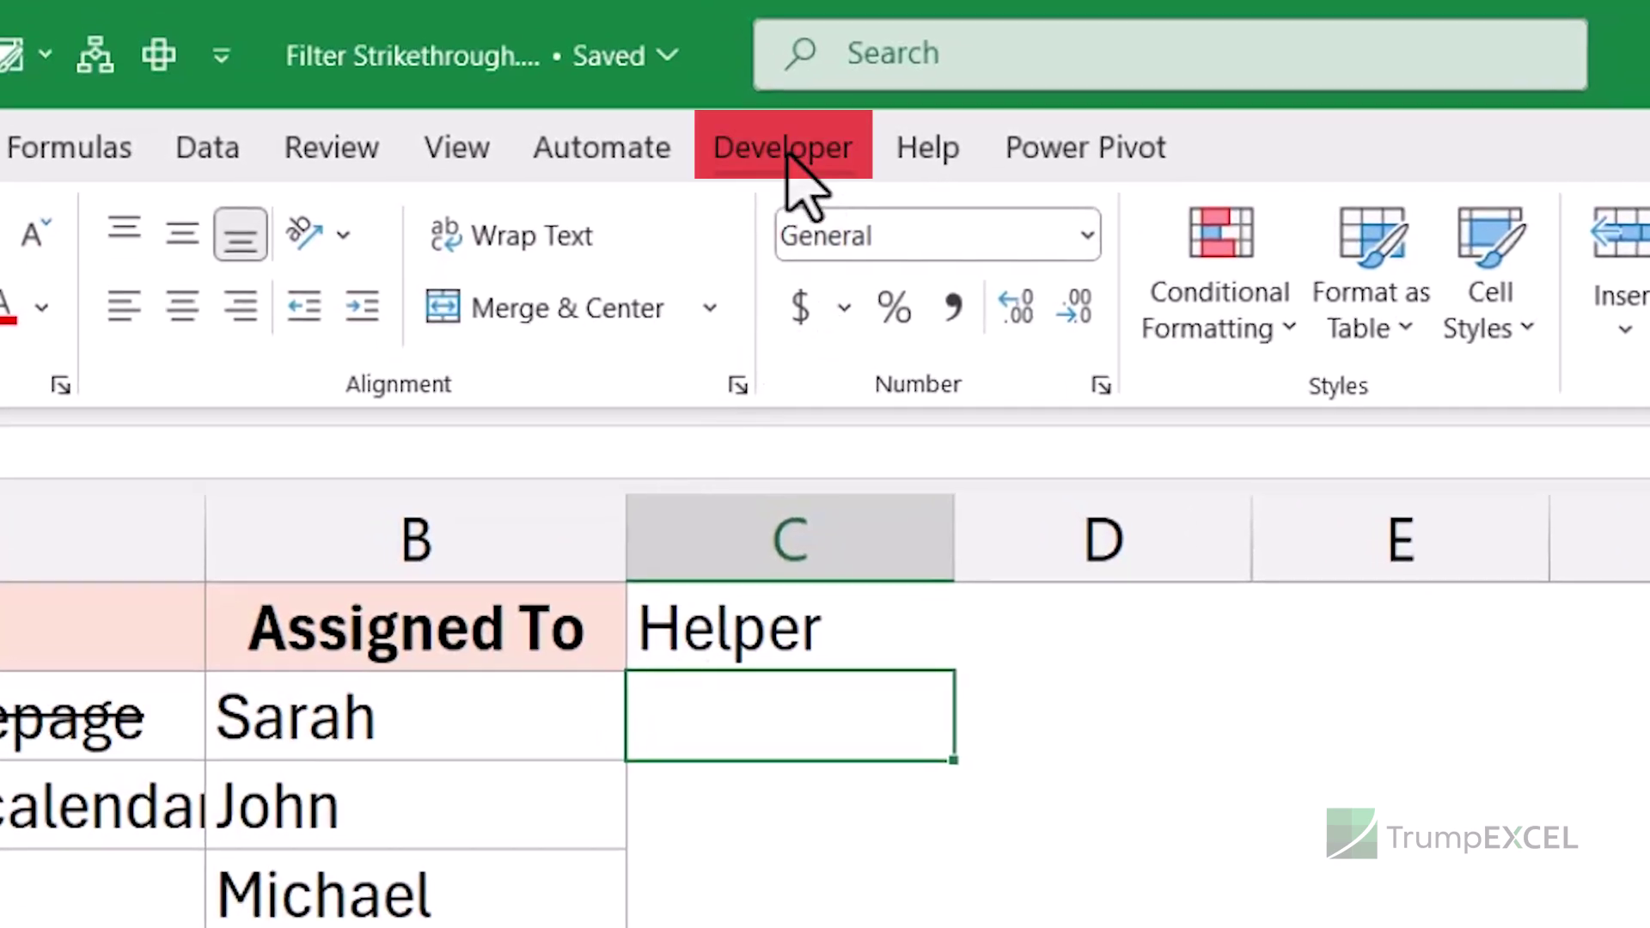
pyautogui.click(786, 150)
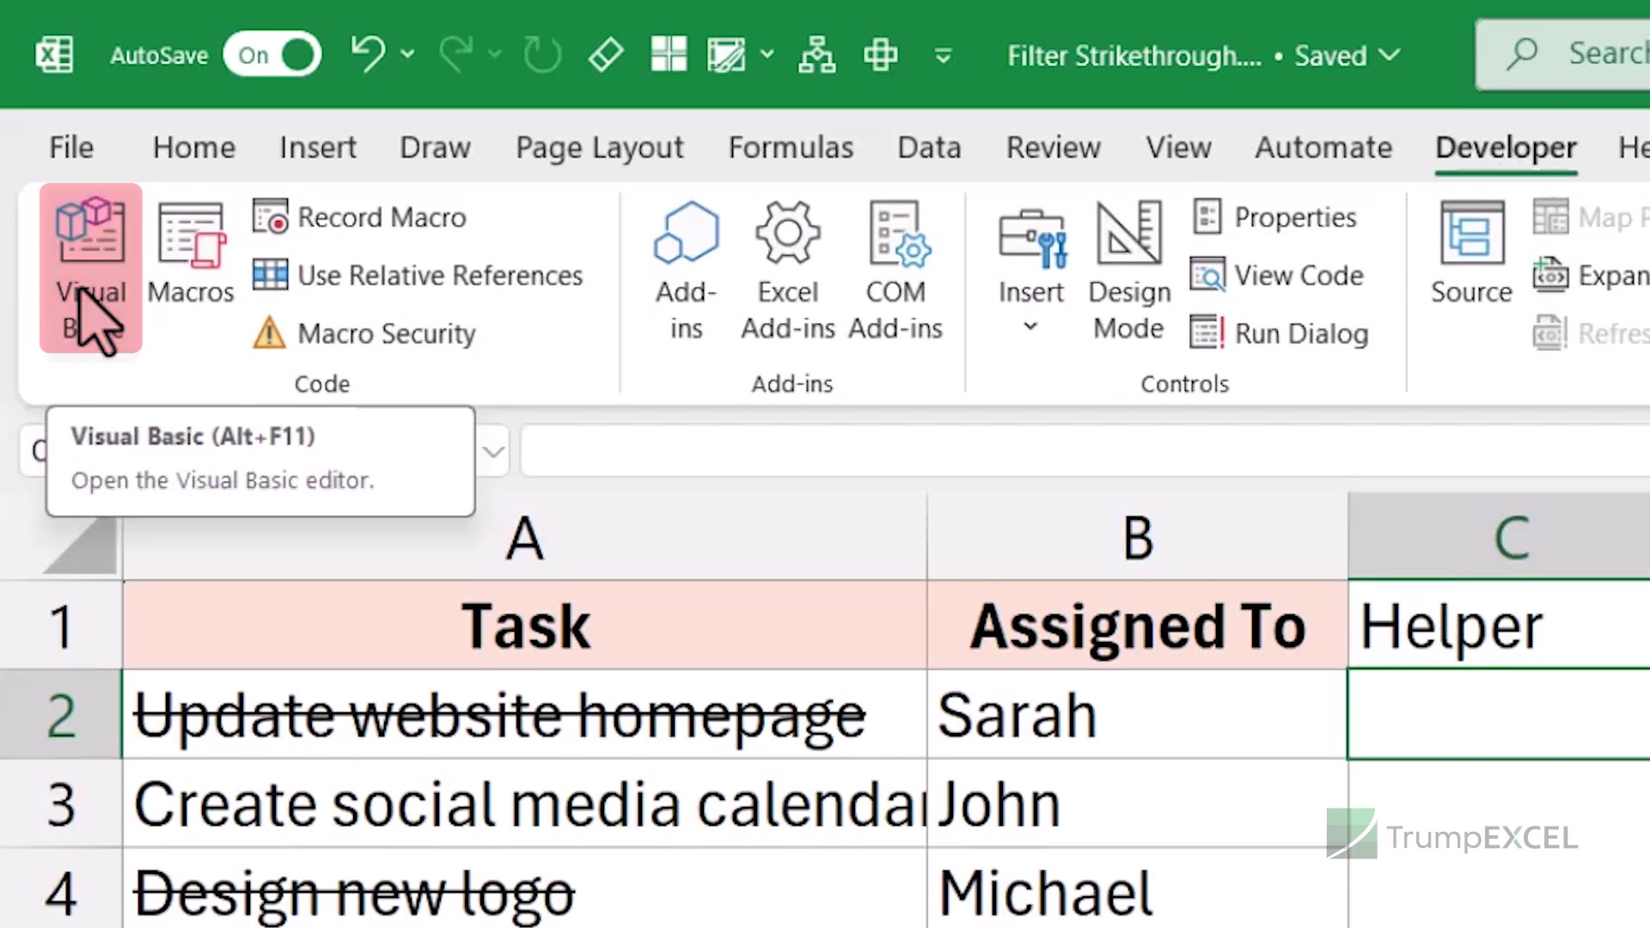
# Step: Open the Visual Basic editor and insert a new code module
pyautogui.click(86, 314)
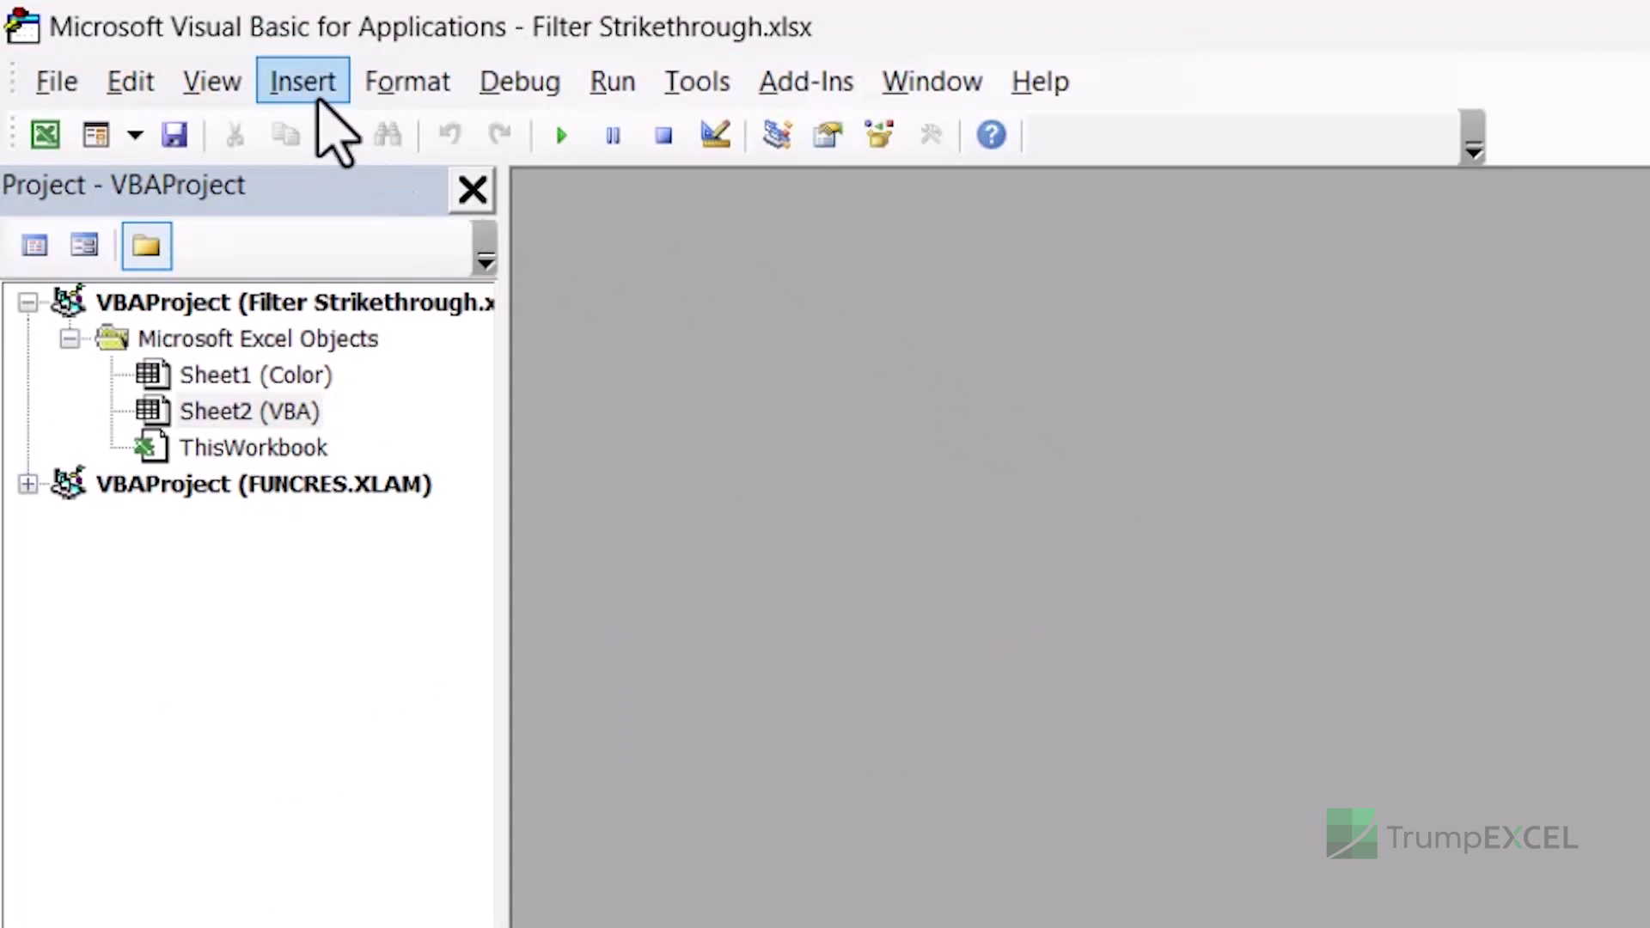
pyautogui.click(316, 89)
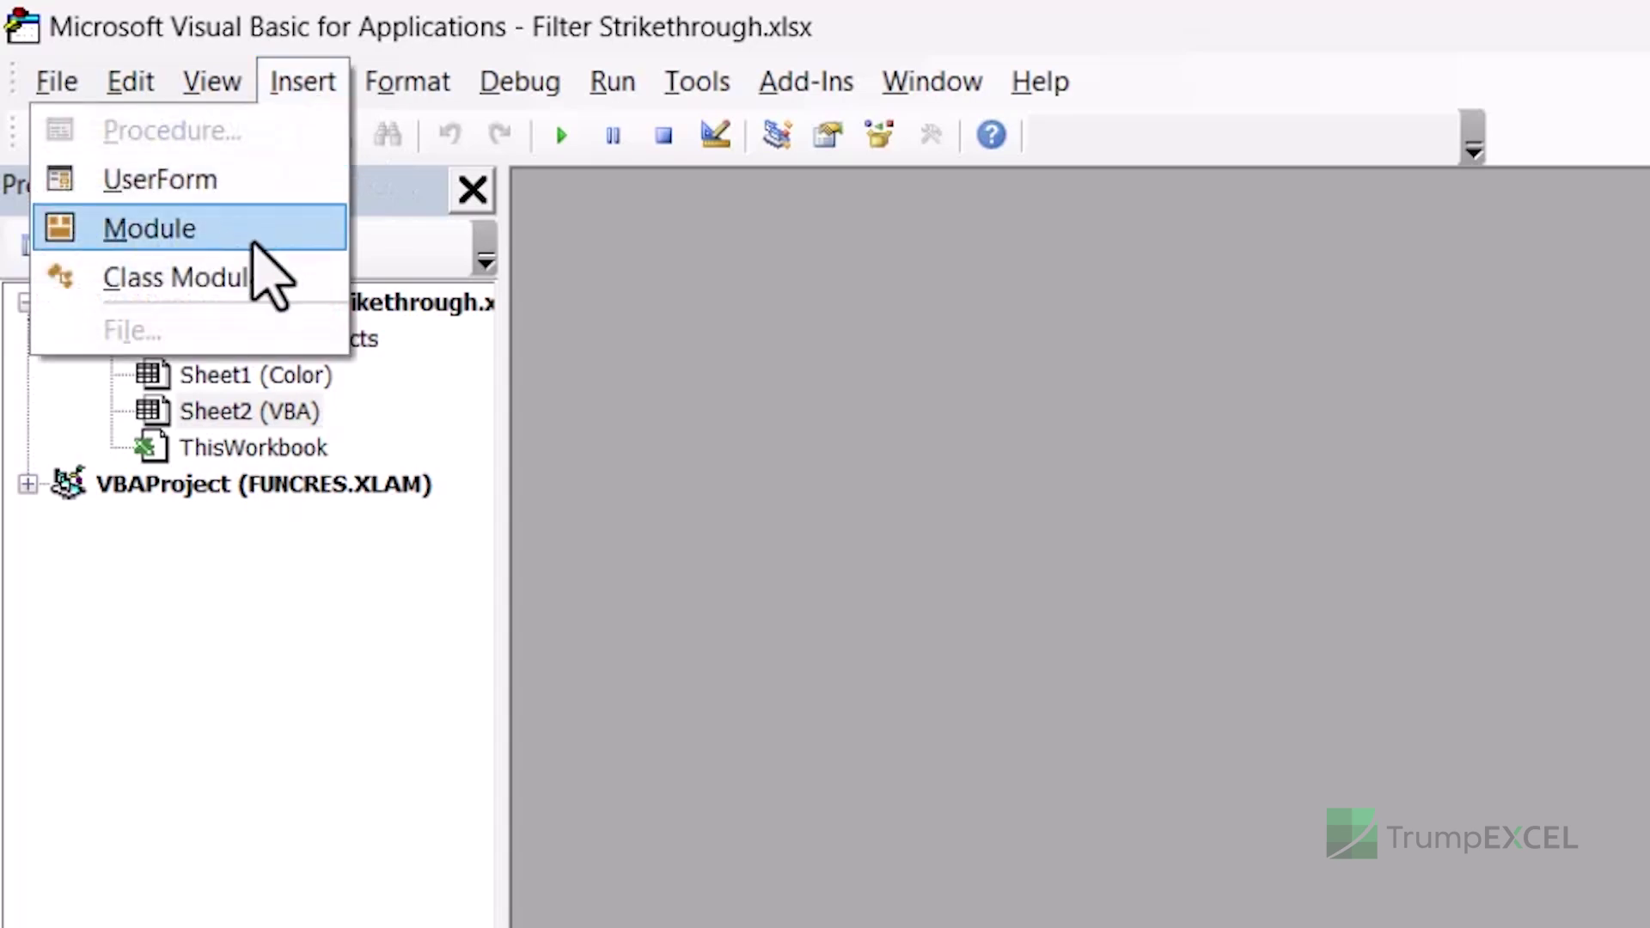
pyautogui.click(256, 228)
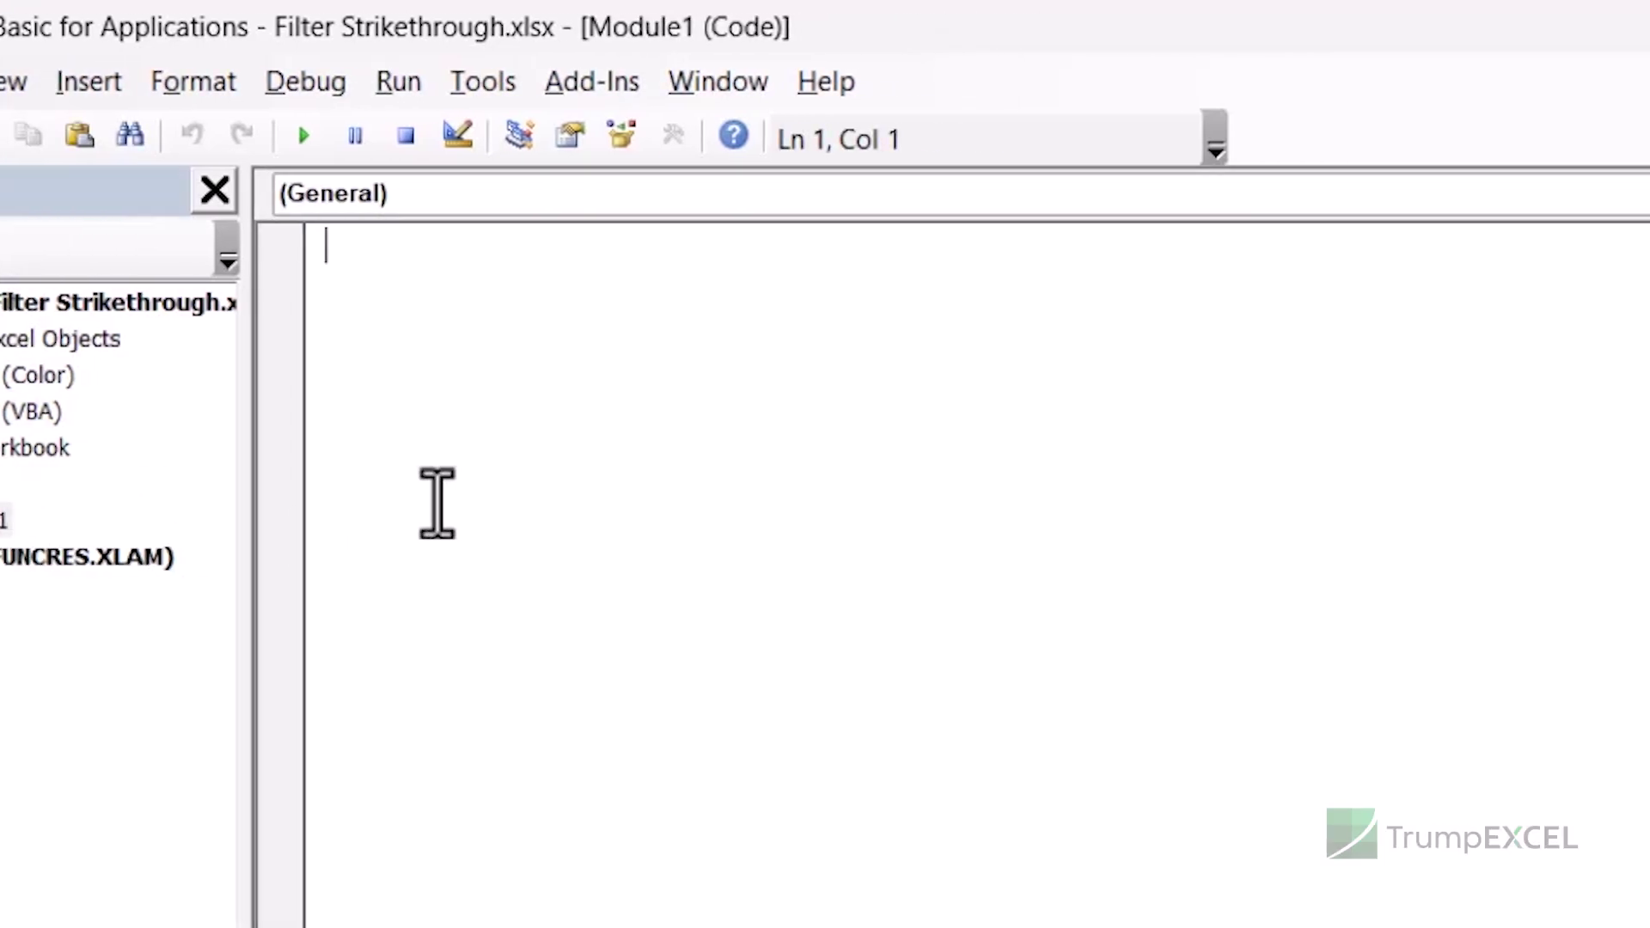
# Step: Write Function checksr(rng As Range) returning rng.Font.Strikethrough
pyautogui.write('Func')
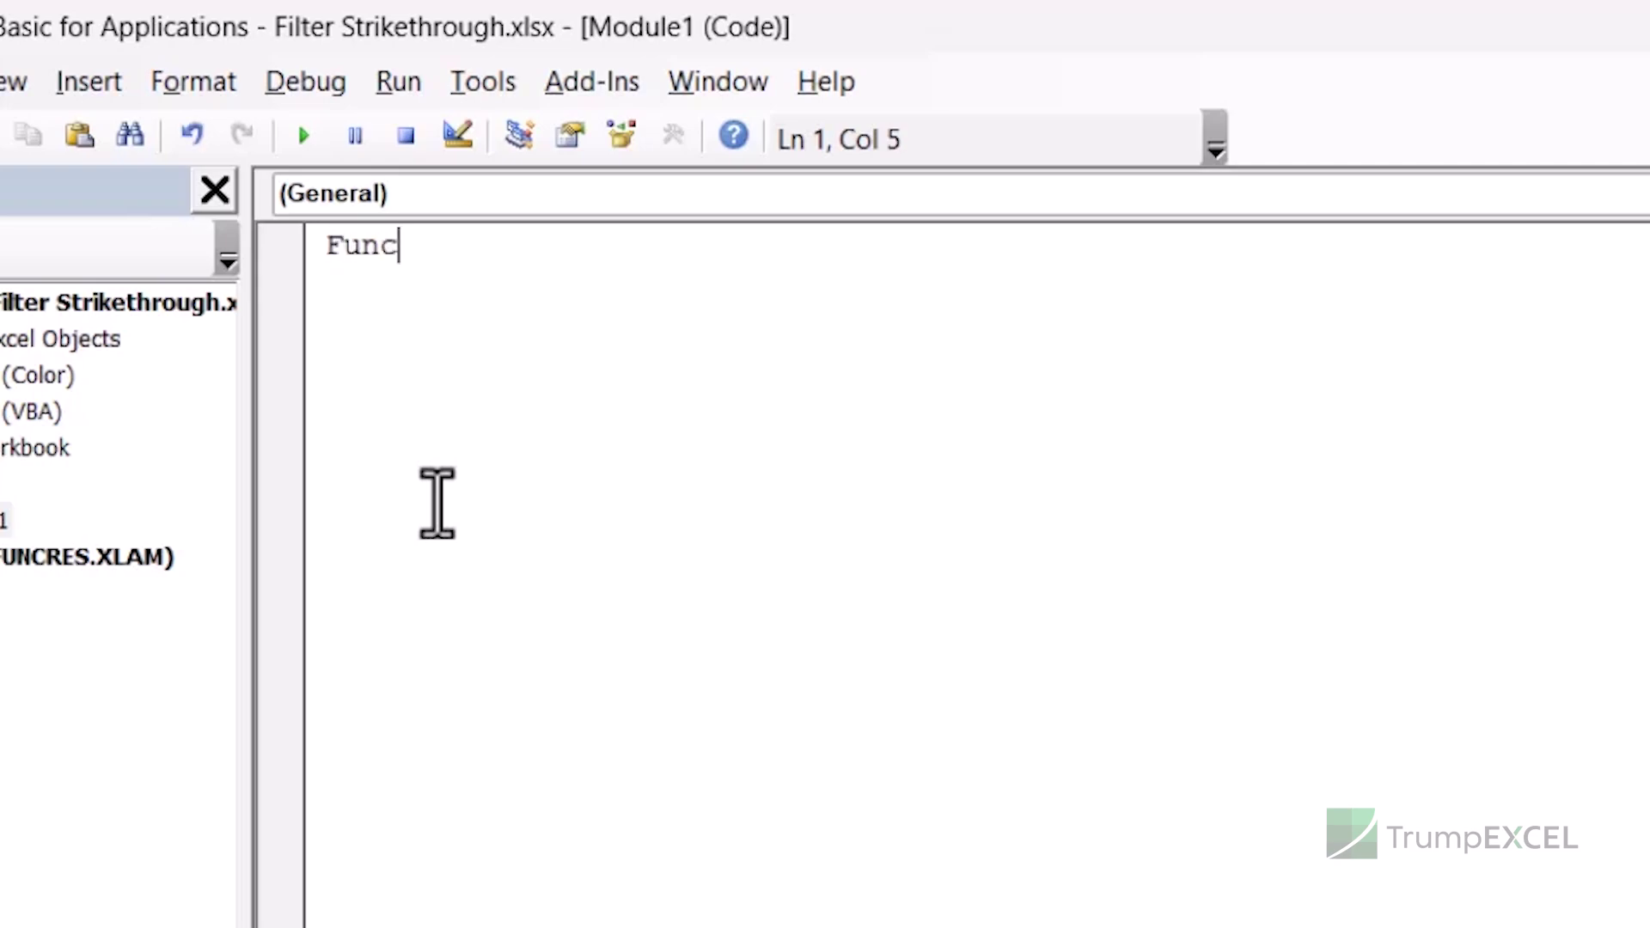
pyautogui.write('tion ')
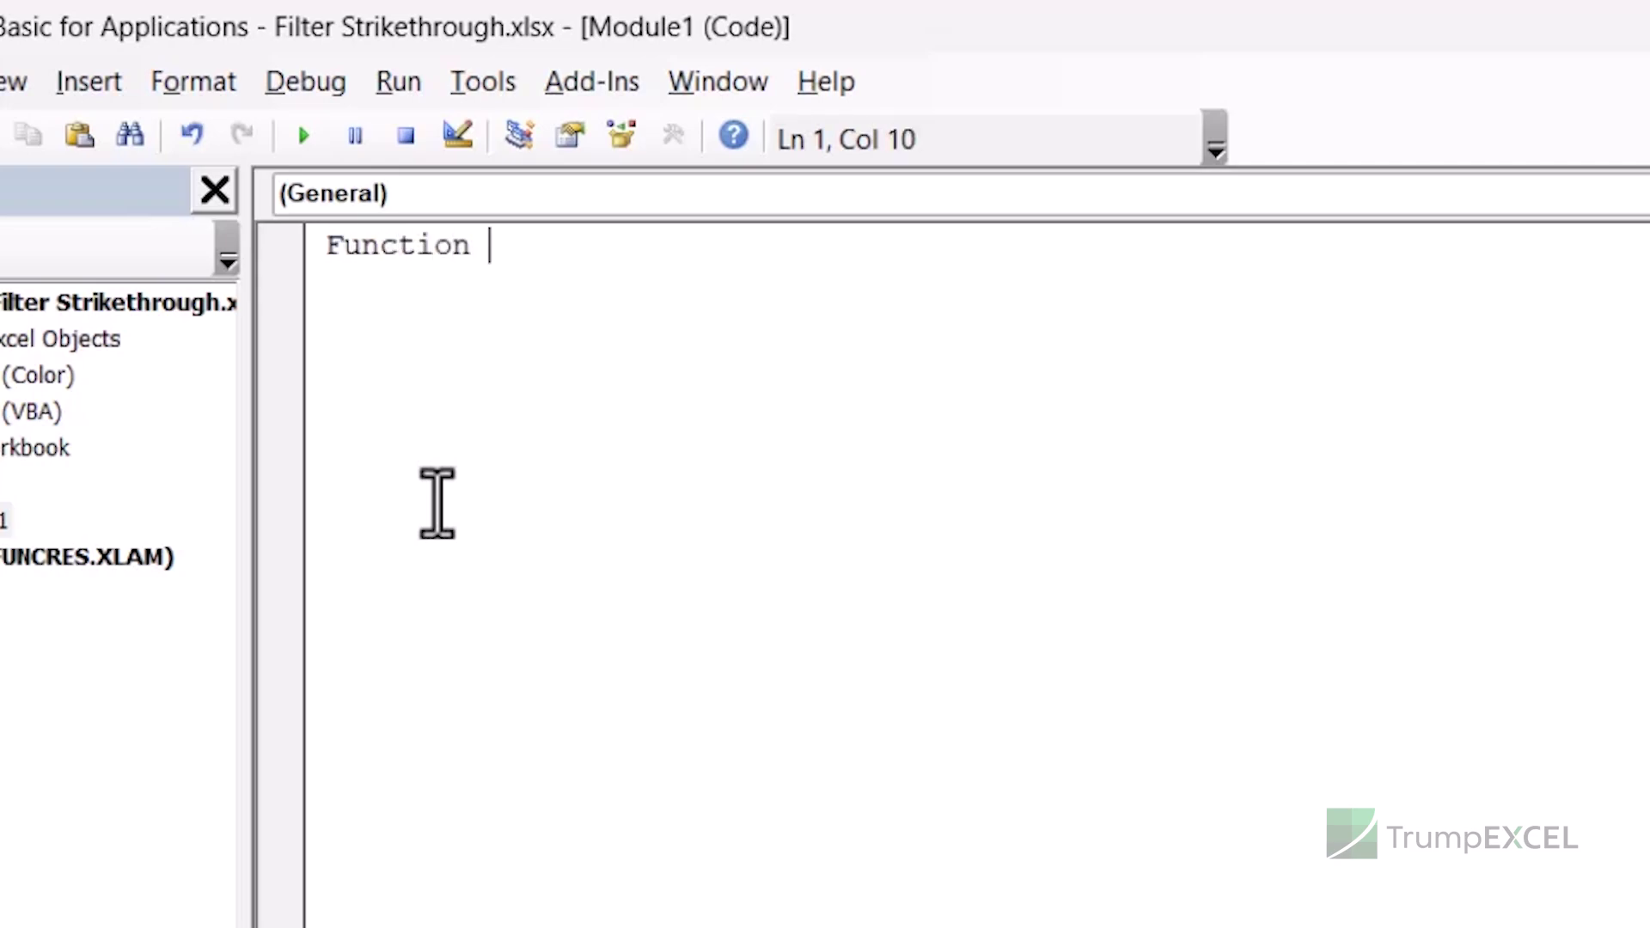
pyautogui.write('checksr')
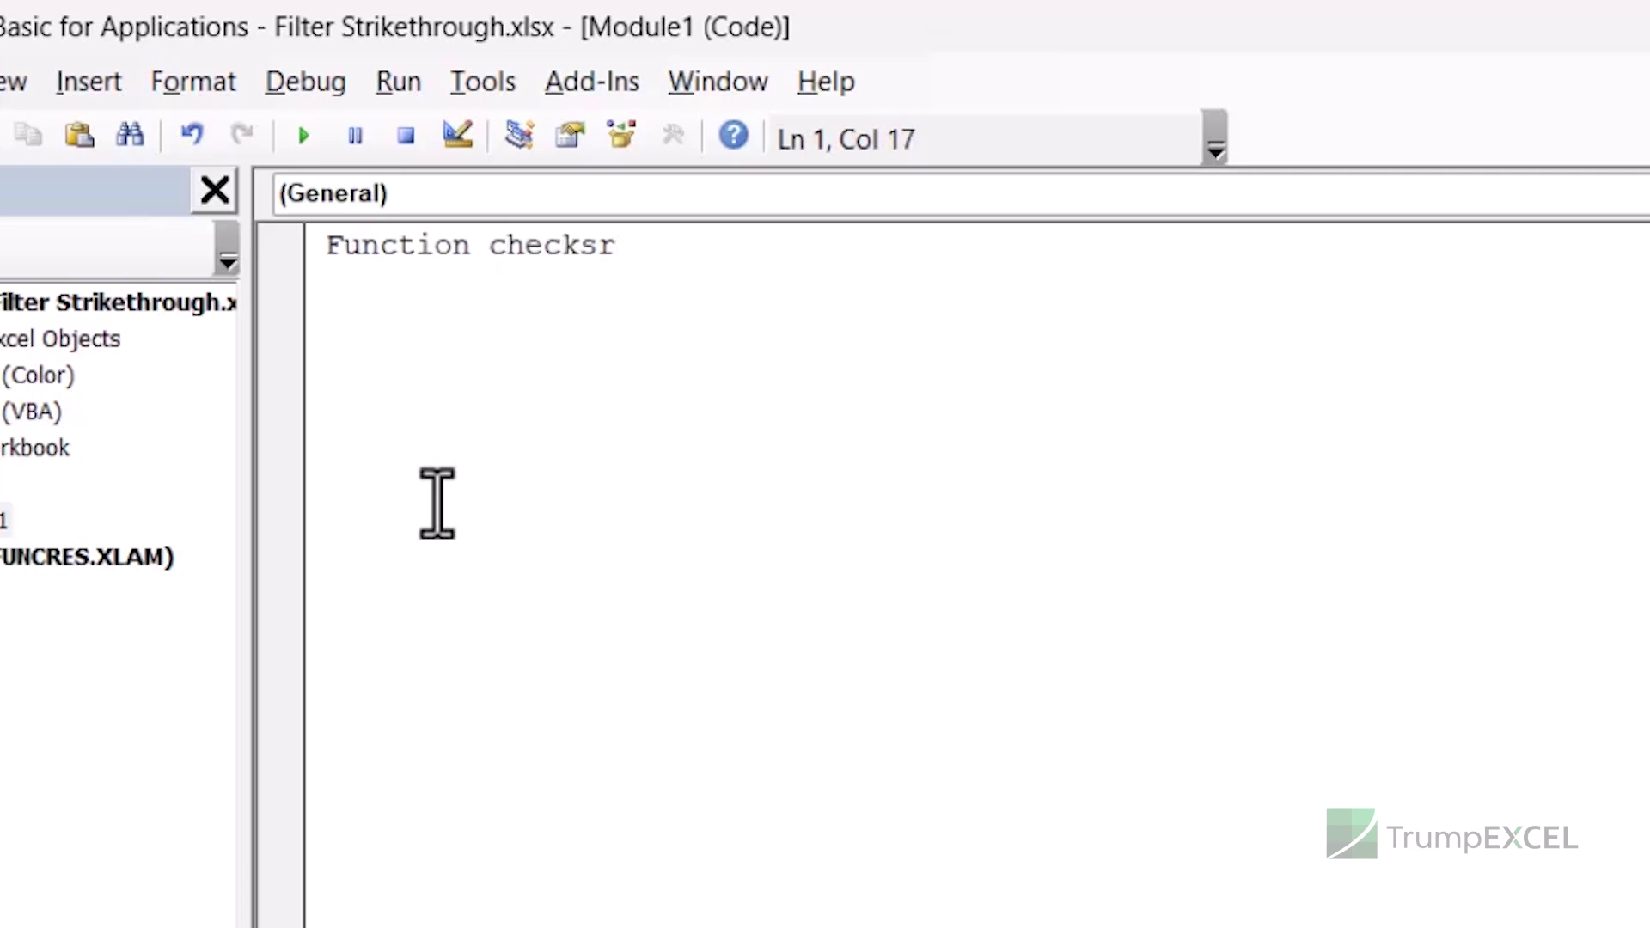
pyautogui.write('(rng as Ra')
pyautogui.press('Escape')
pyautogui.write('nge)')
pyautogui.press('Return')
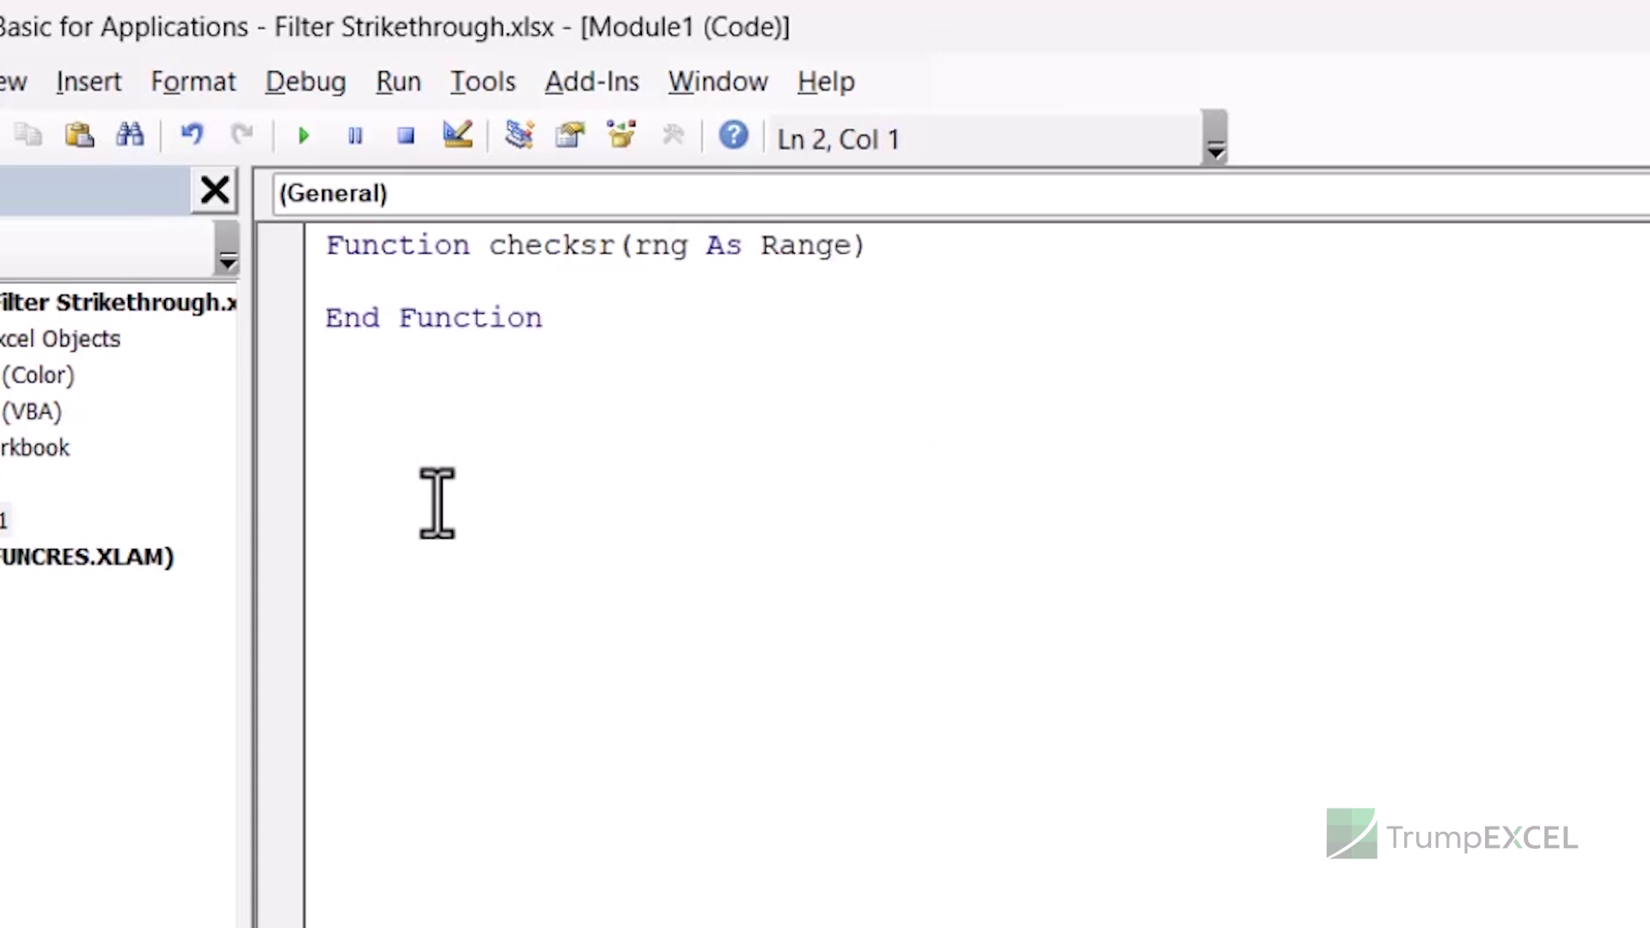
pyautogui.write('checksr')
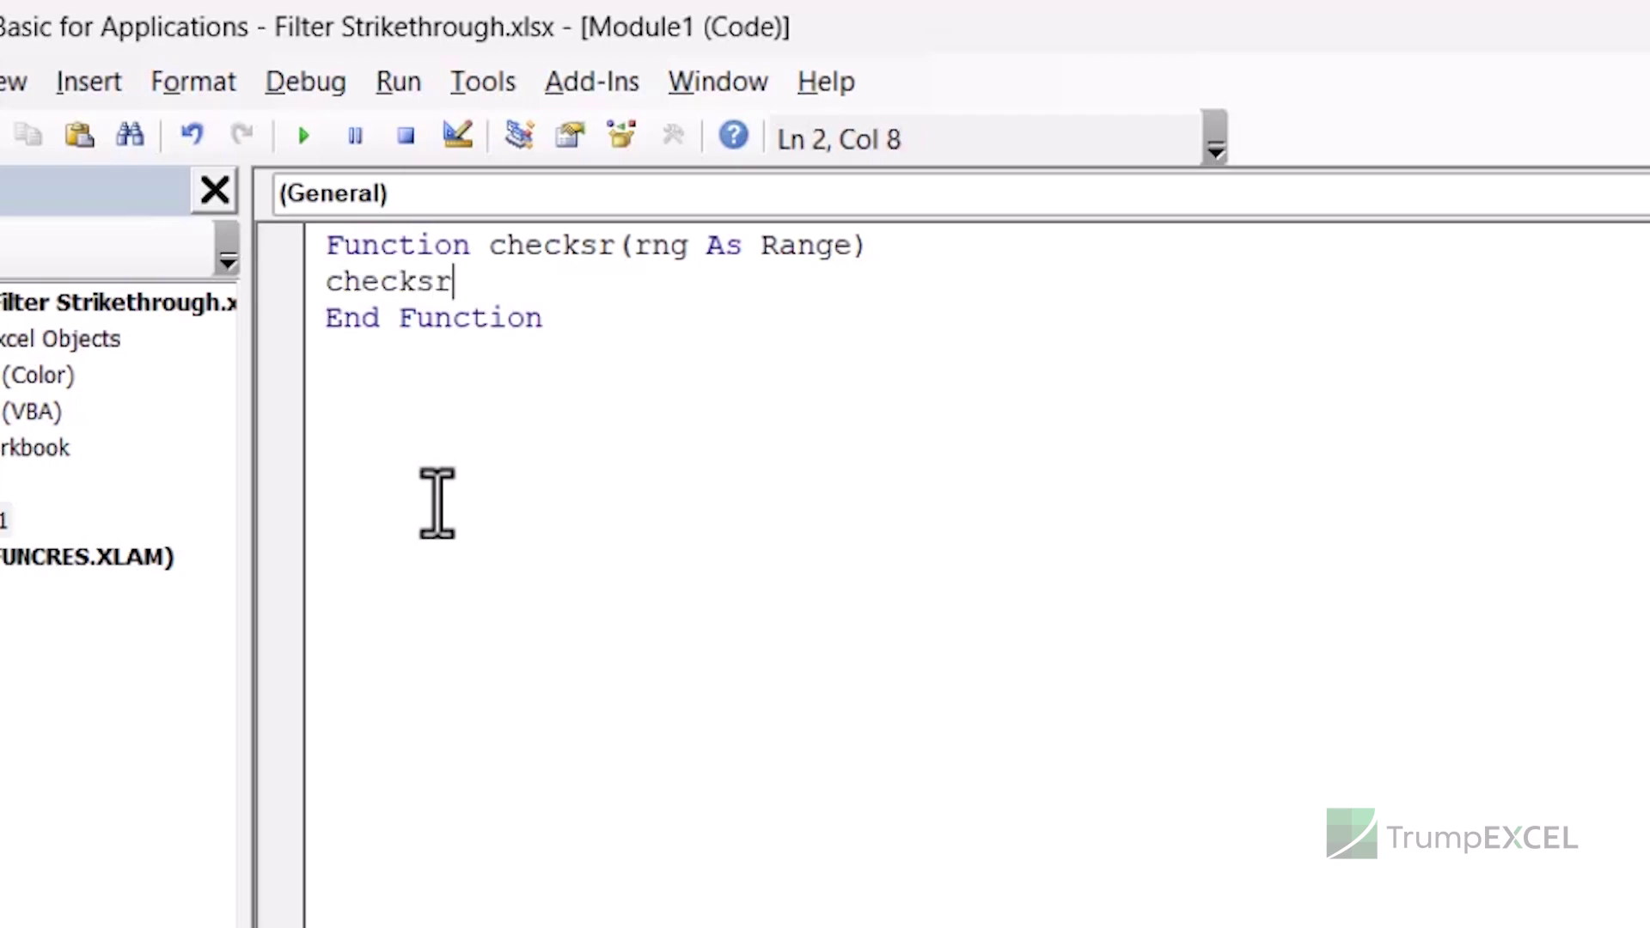
pyautogui.write(' = rng')
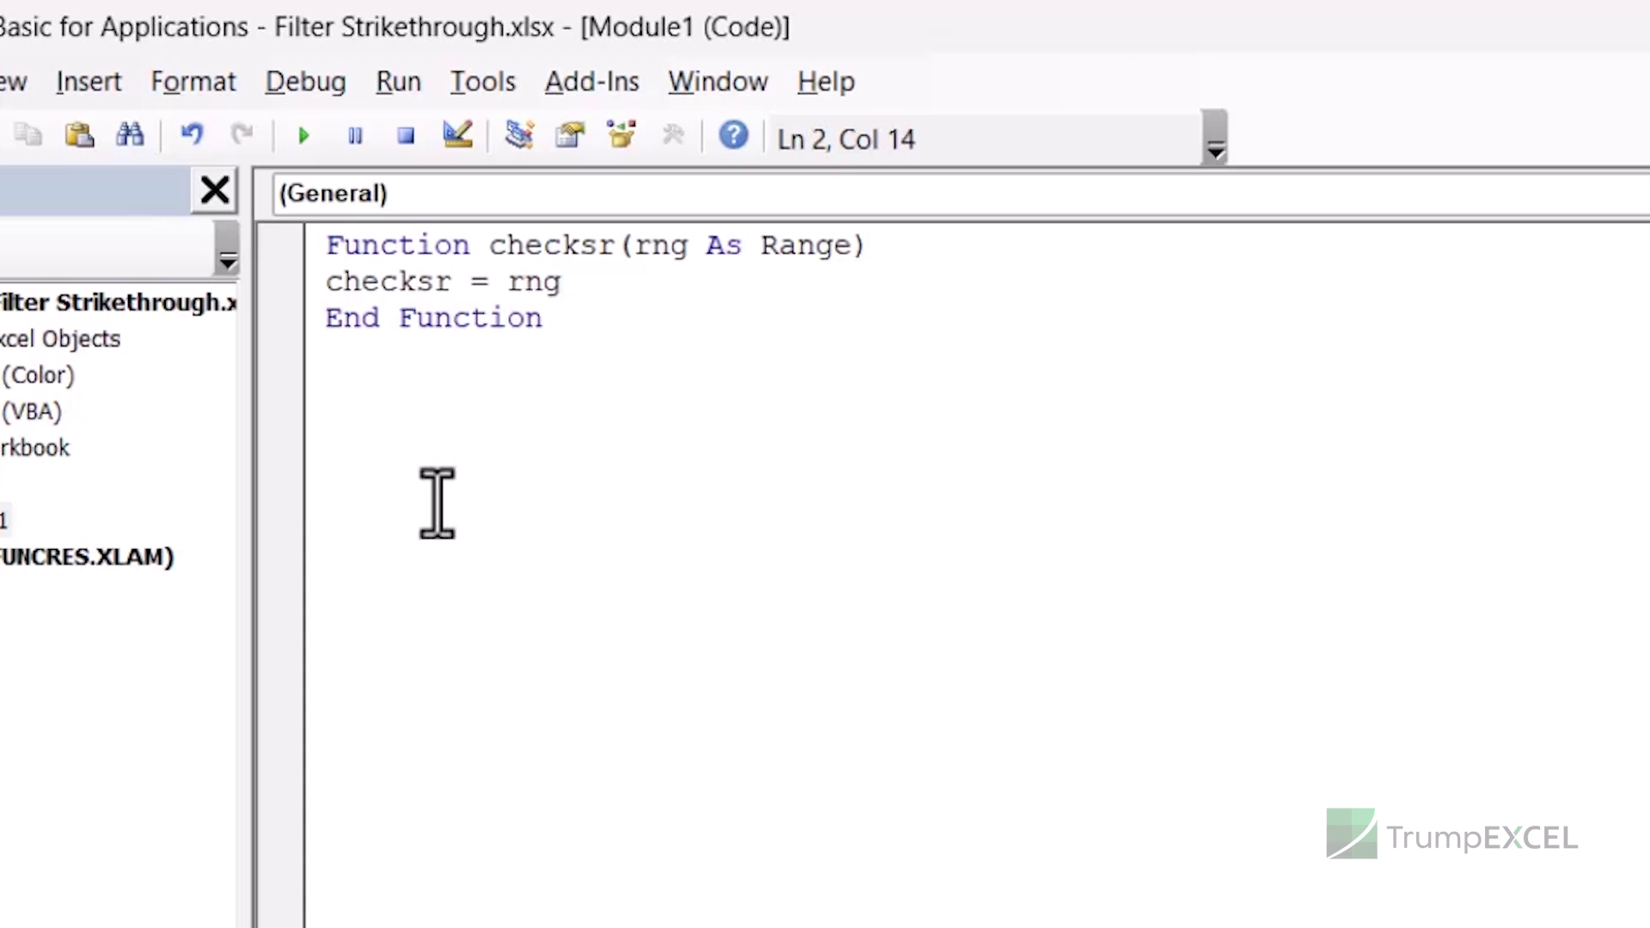
pyautogui.write('.')
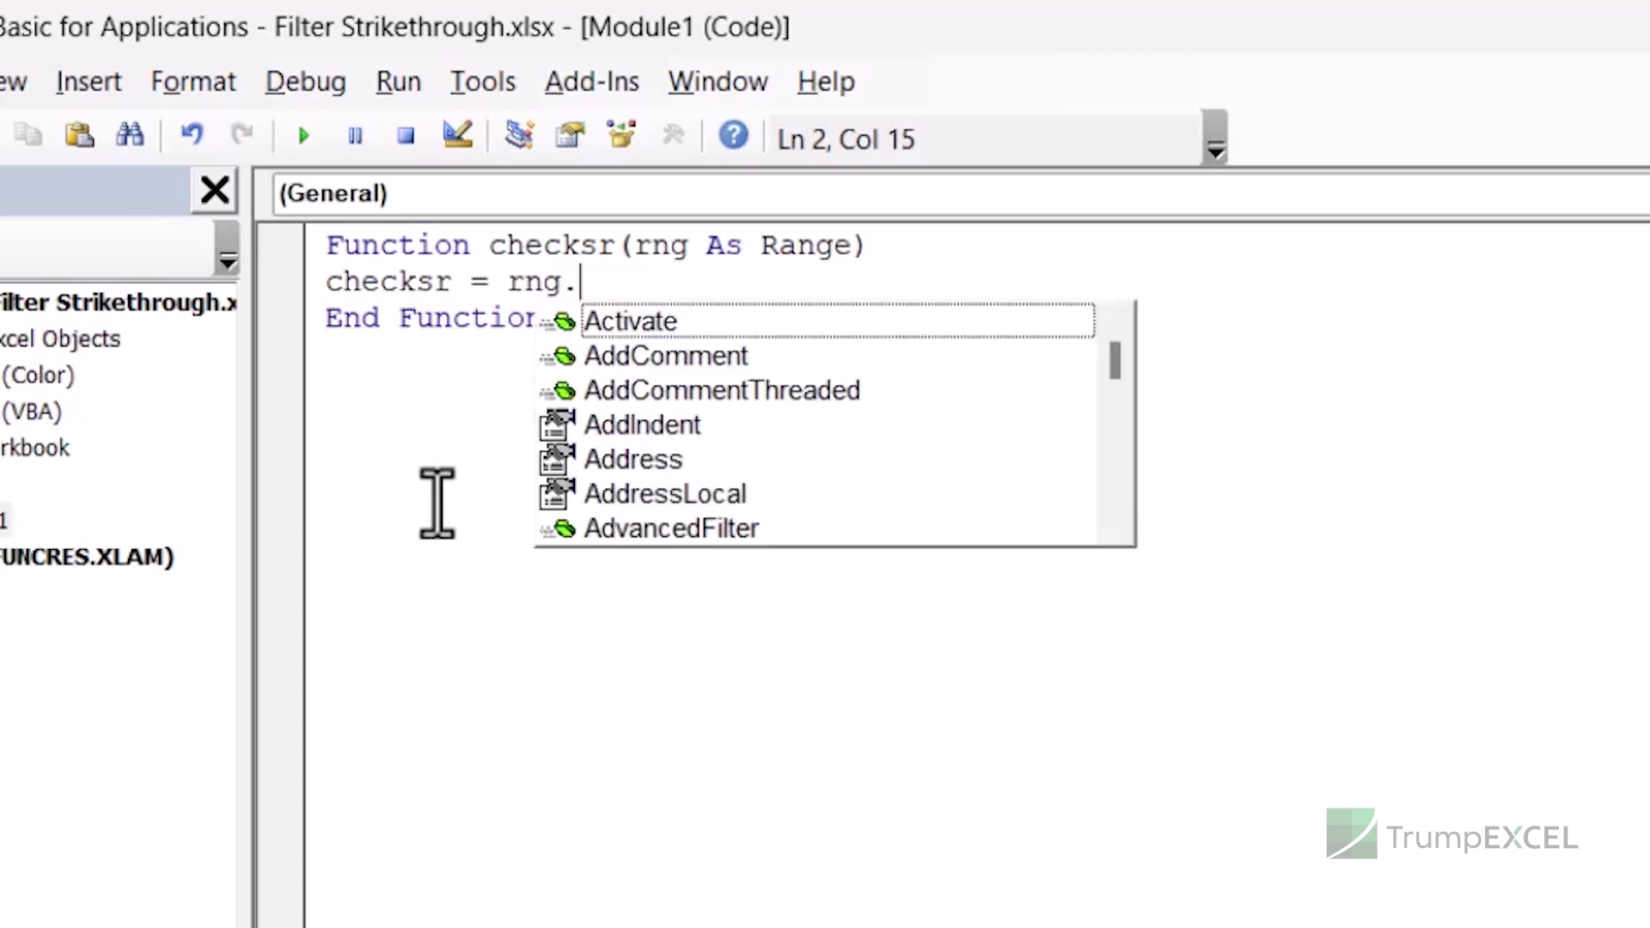
pyautogui.write('f')
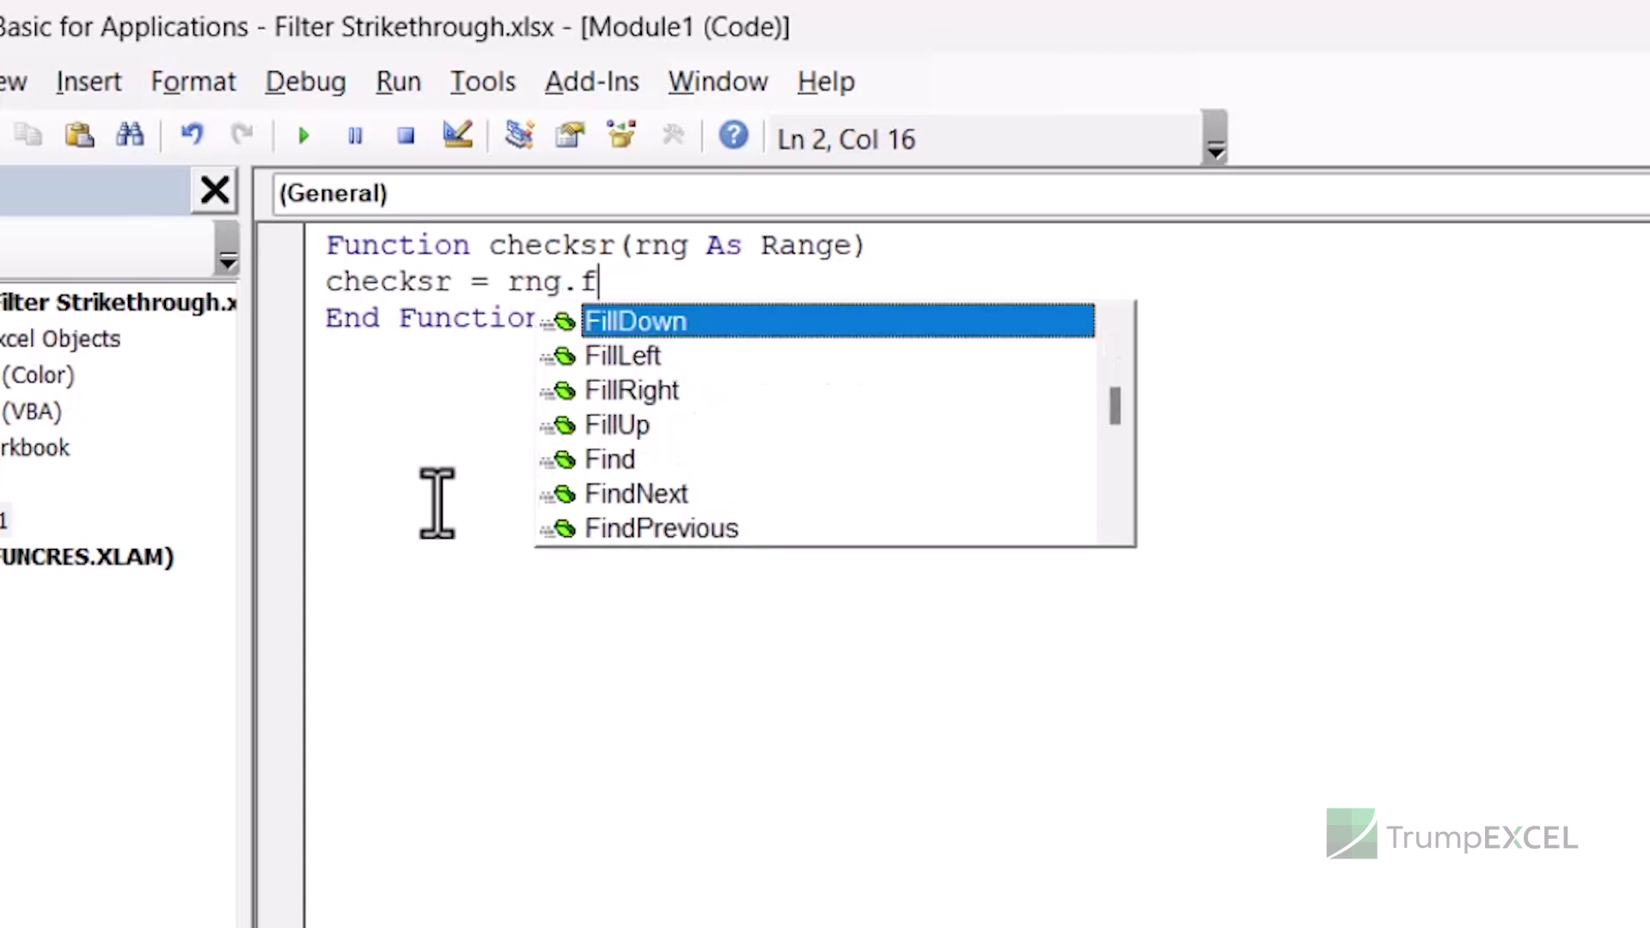
pyautogui.write('ont.')
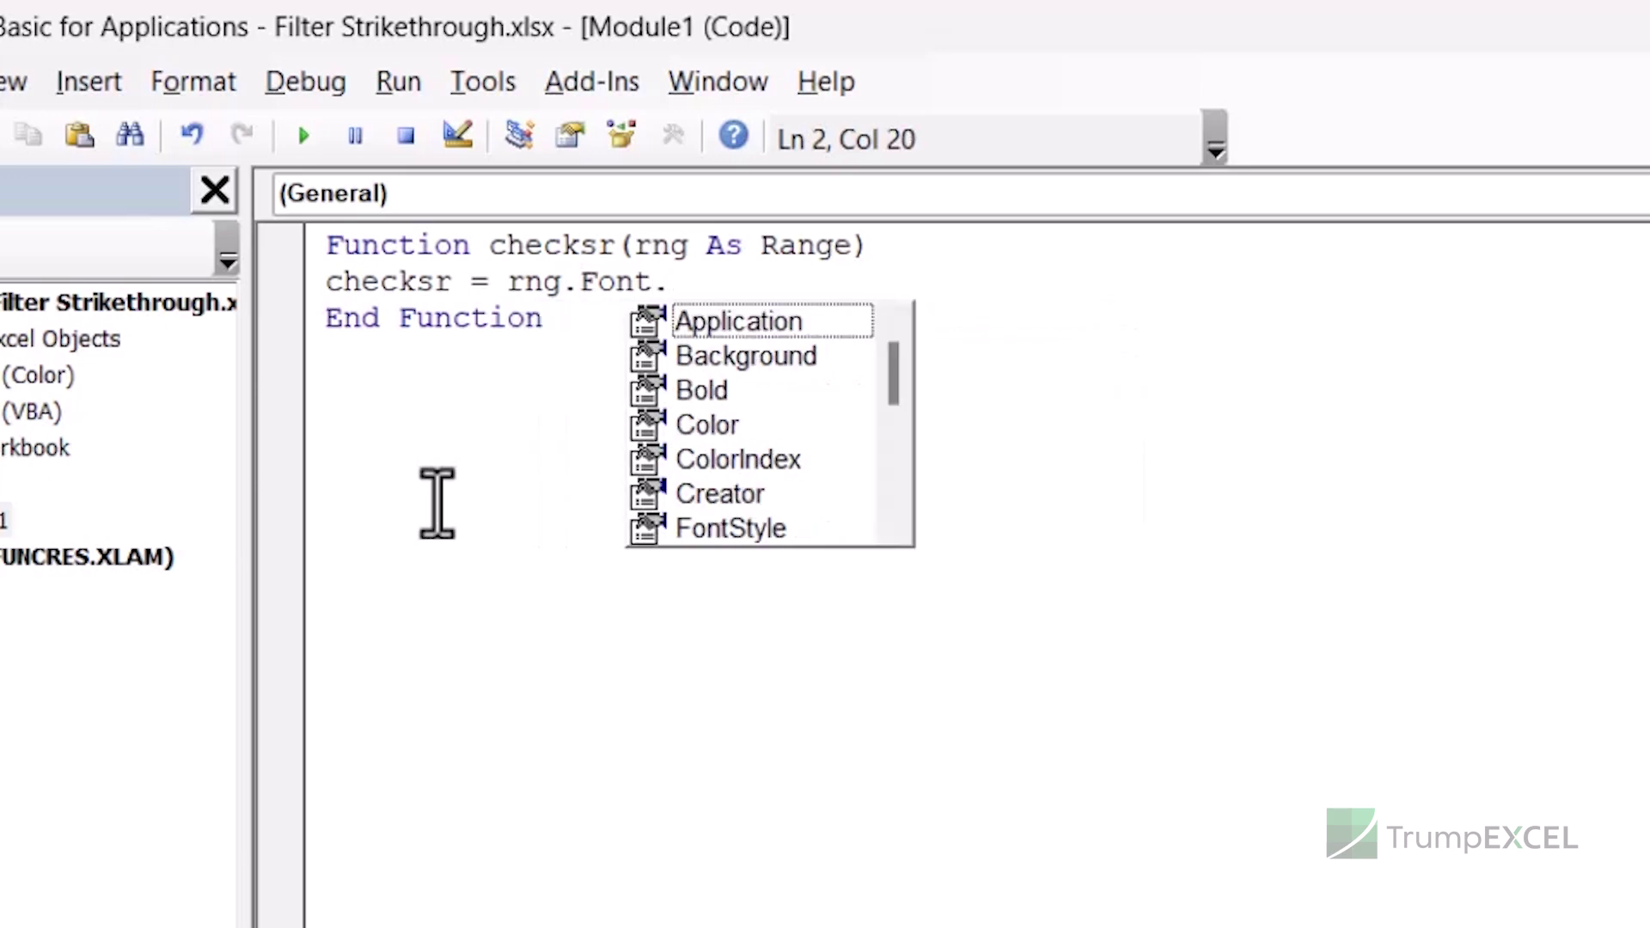
pyautogui.write('stri')
pyautogui.press('Tab')
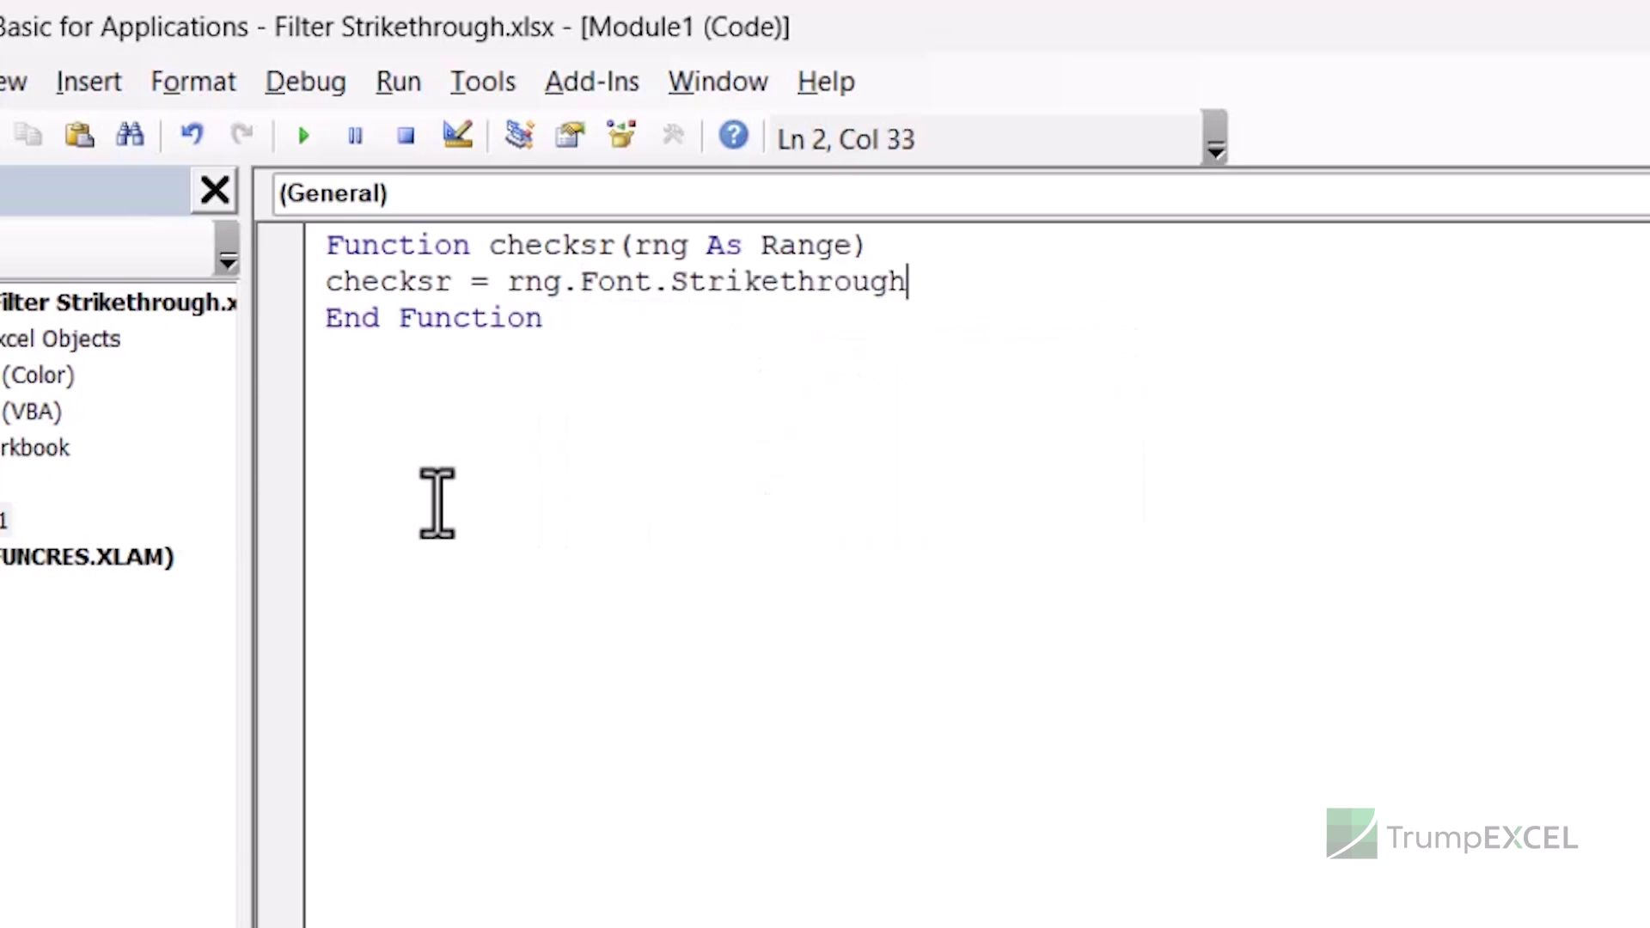
pyautogui.click(509, 281)
pyautogui.moveTo(522, 281); pyautogui.dragTo(907, 281)
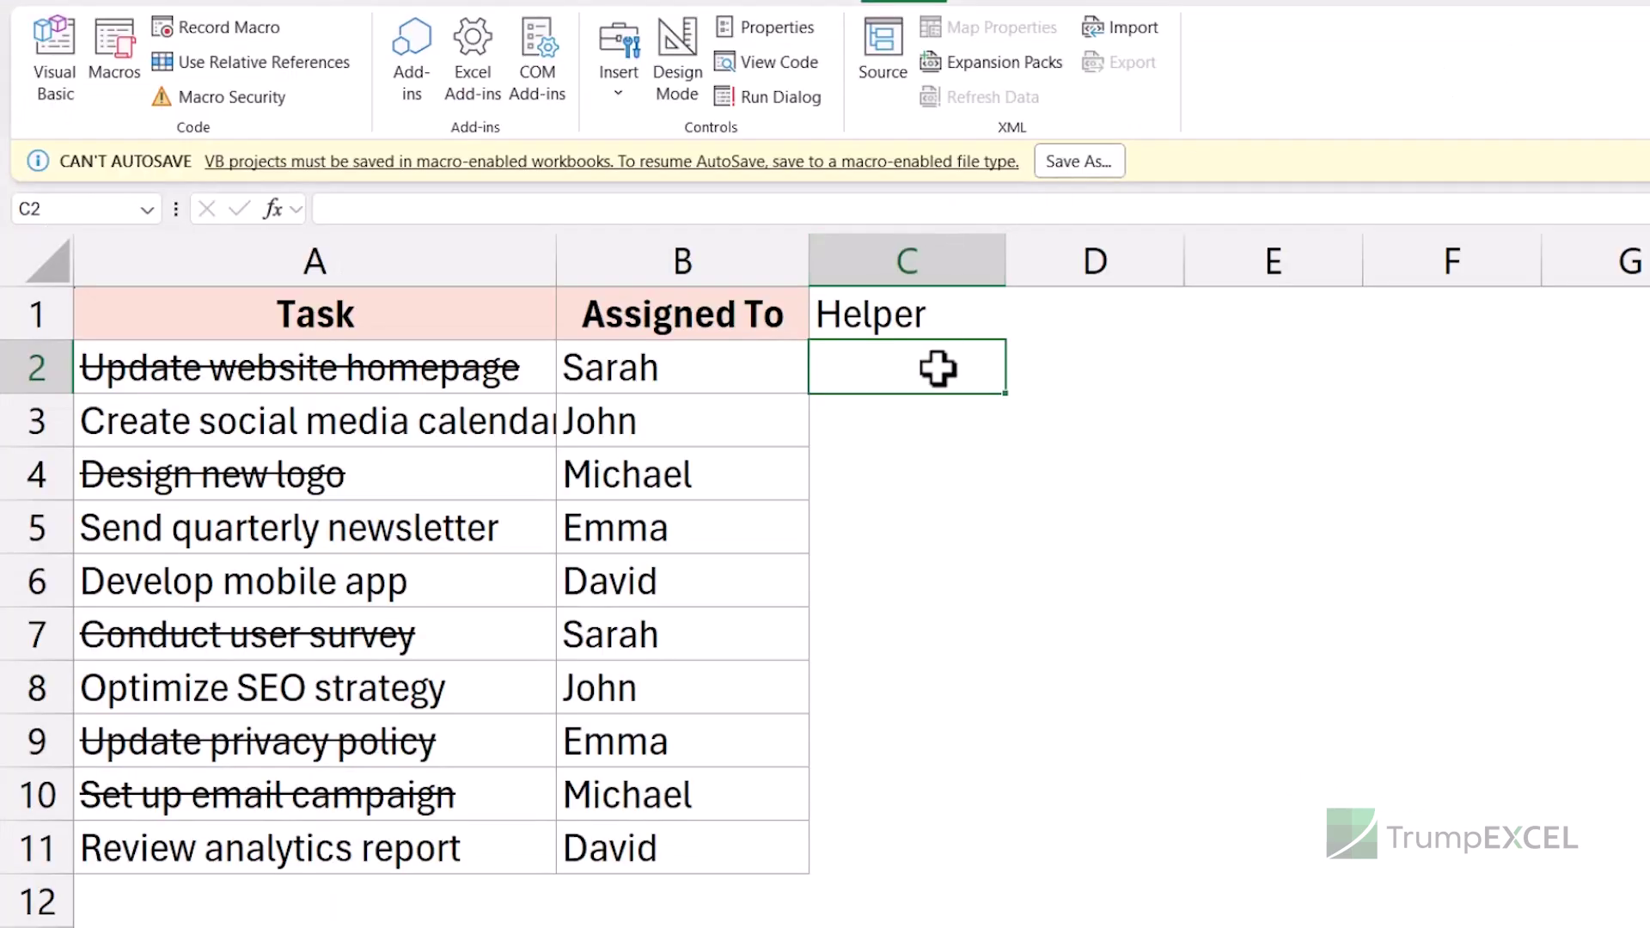
# Step: Enter =checksr(A2) in C2 and fill it down to C11
pyautogui.write('=che')
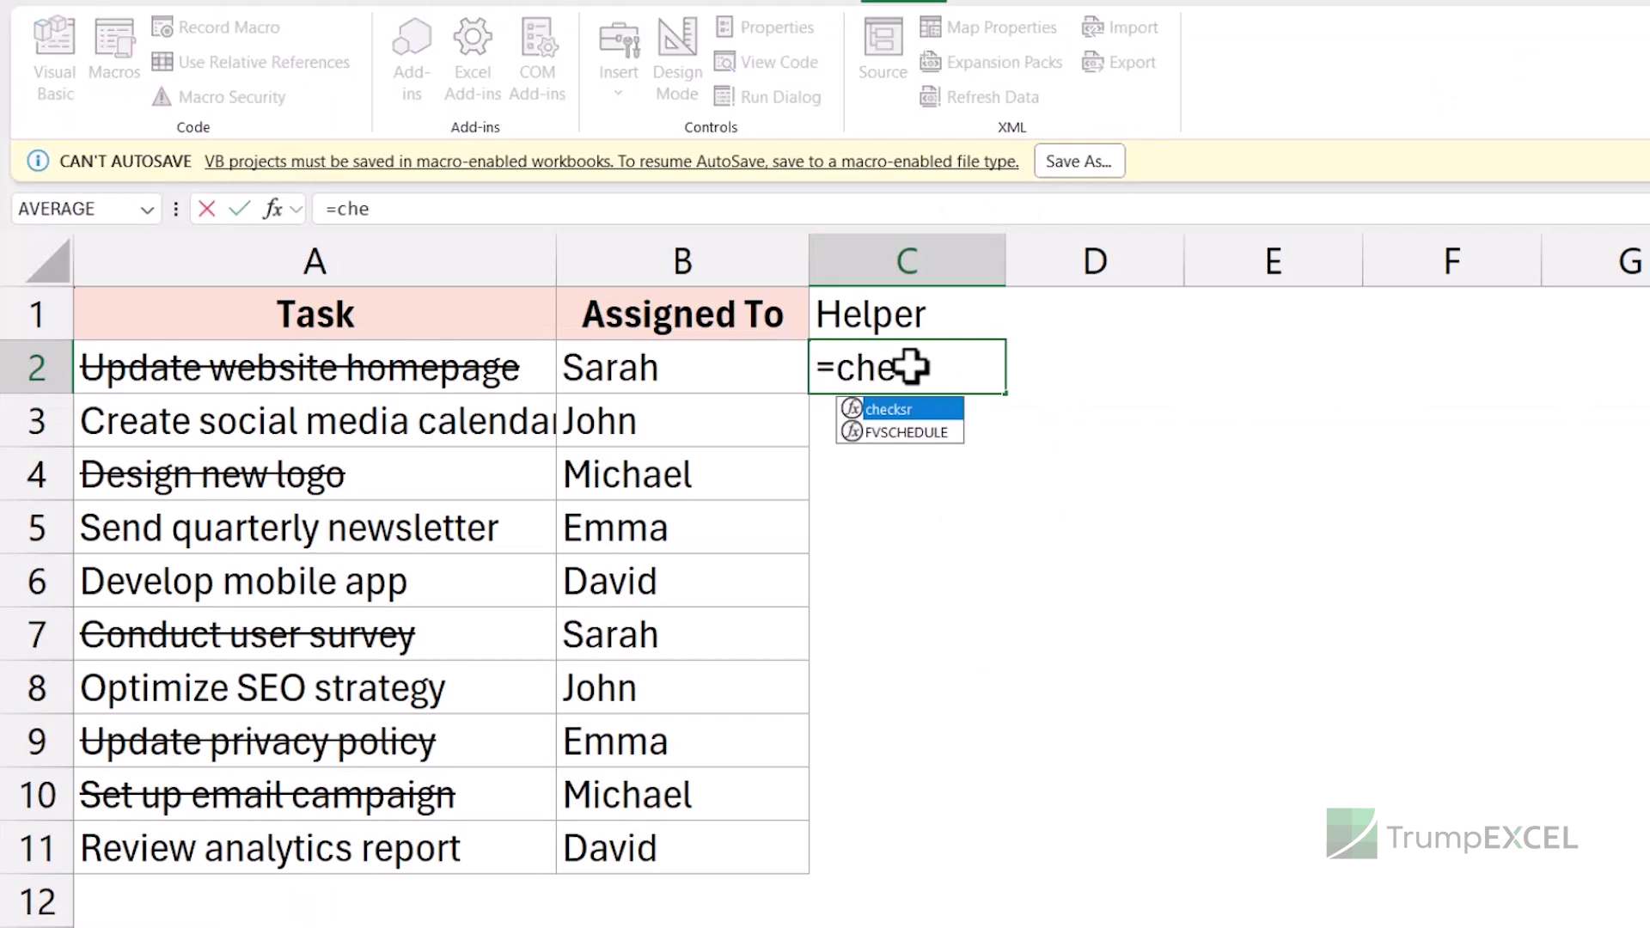
pyautogui.press('Down')
pyautogui.press('Up')
pyautogui.press('Tab')
pyautogui.click(434, 371)
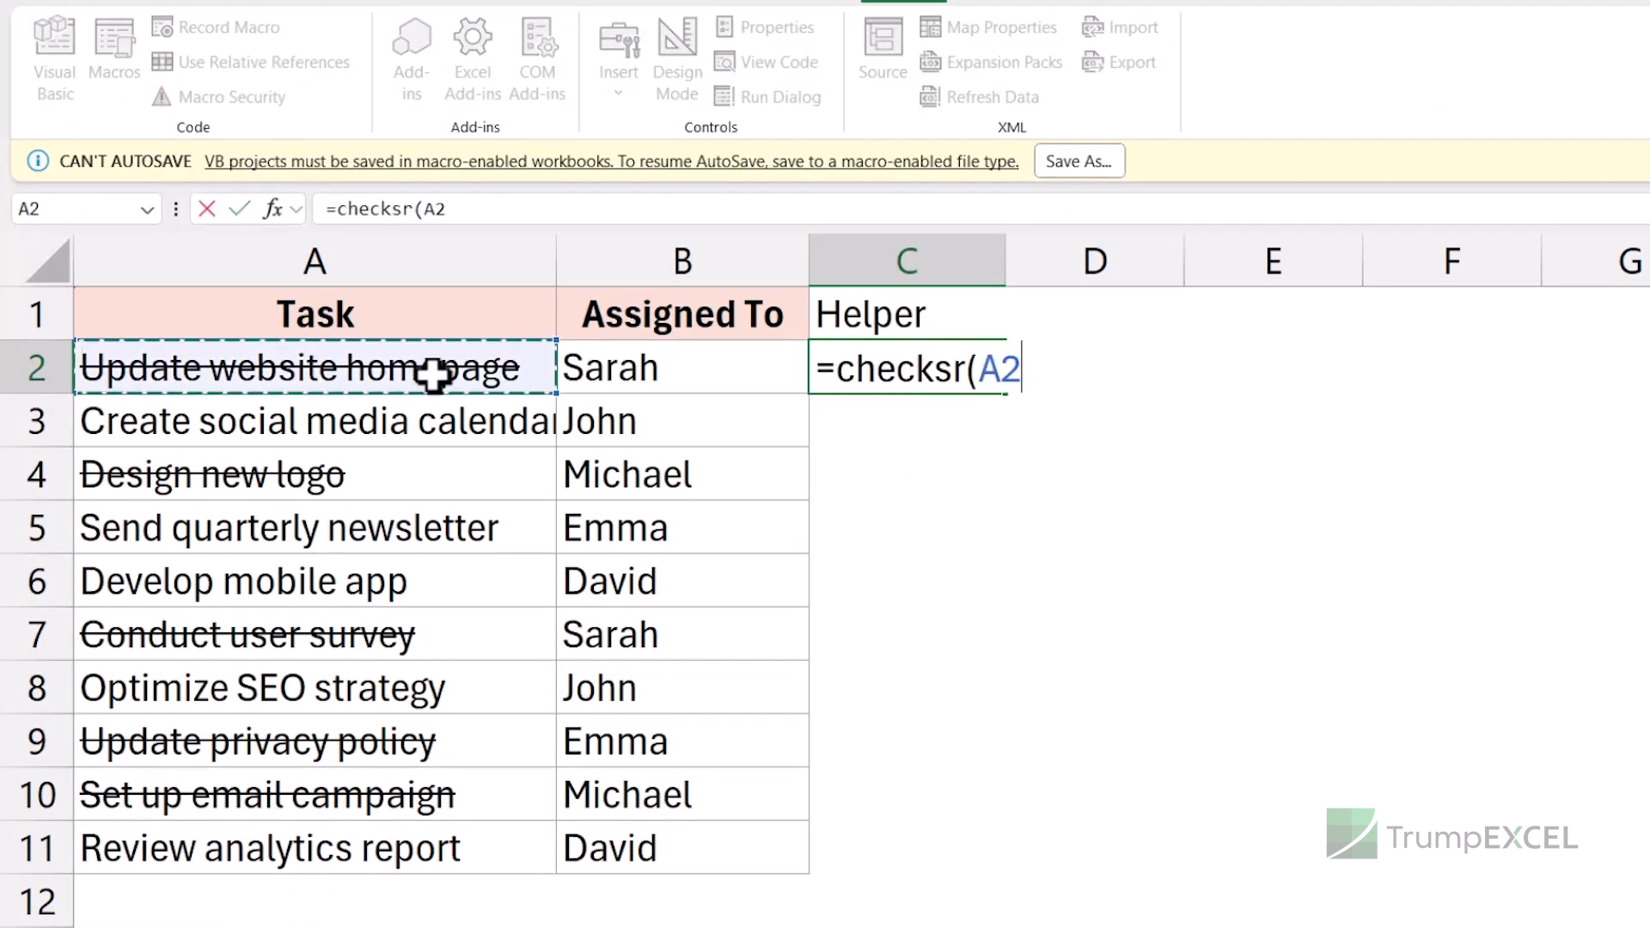
pyautogui.write(')')
pyautogui.press('Return')
pyautogui.press('Up')
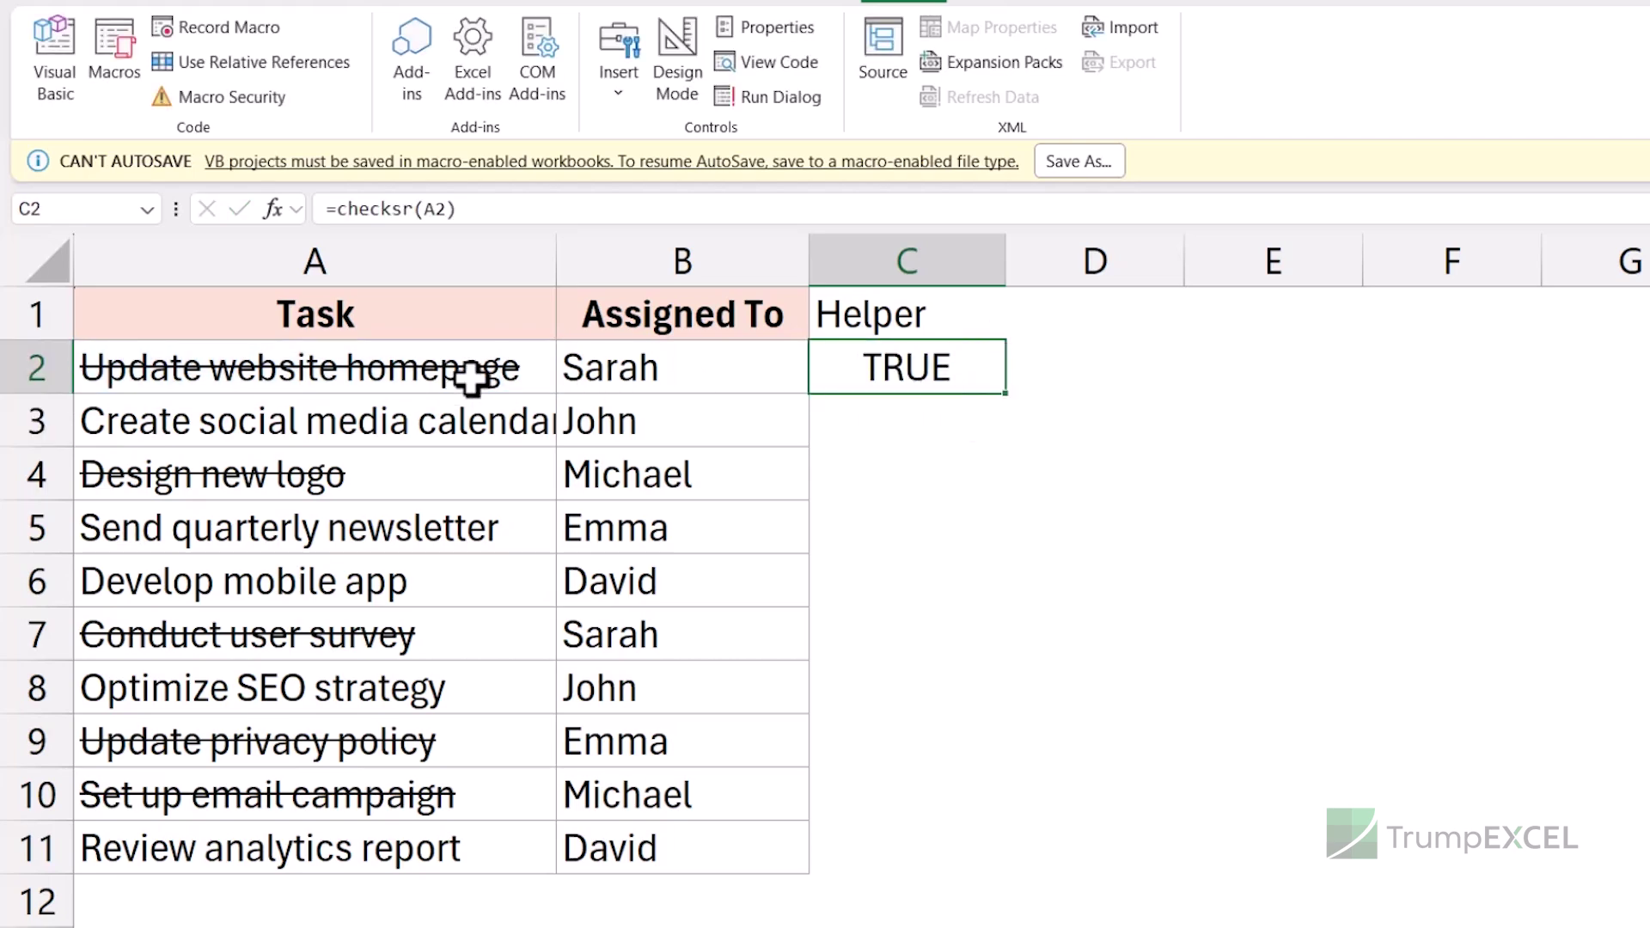
pyautogui.moveTo(1006, 393); pyautogui.dragTo(1002, 860)
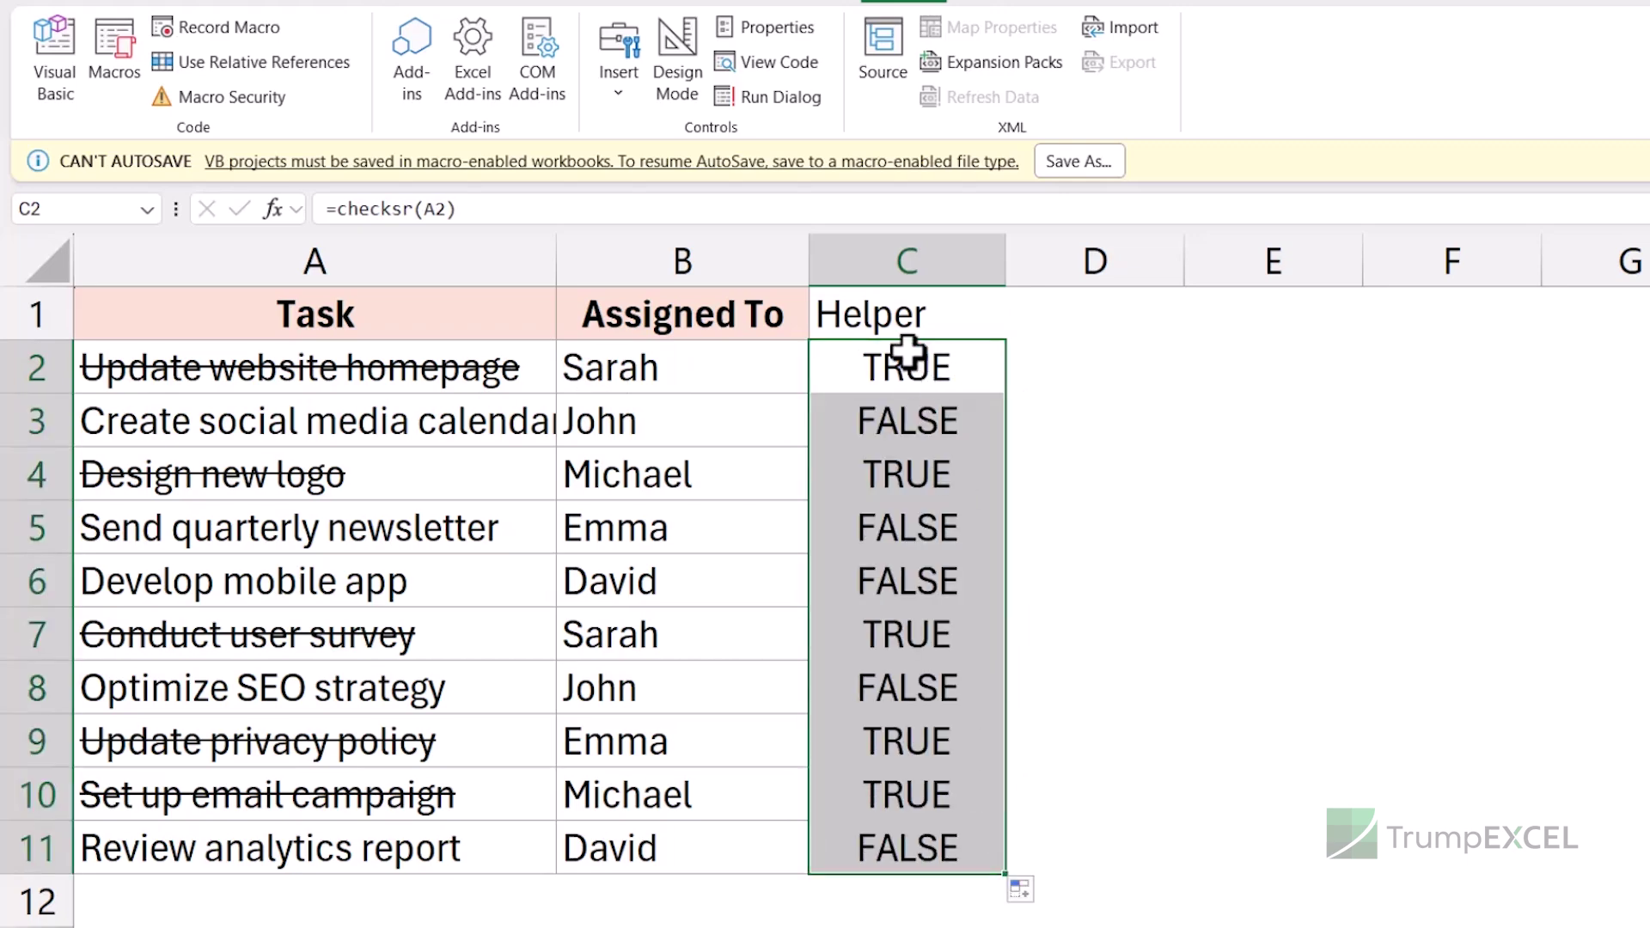
pyautogui.click(898, 315)
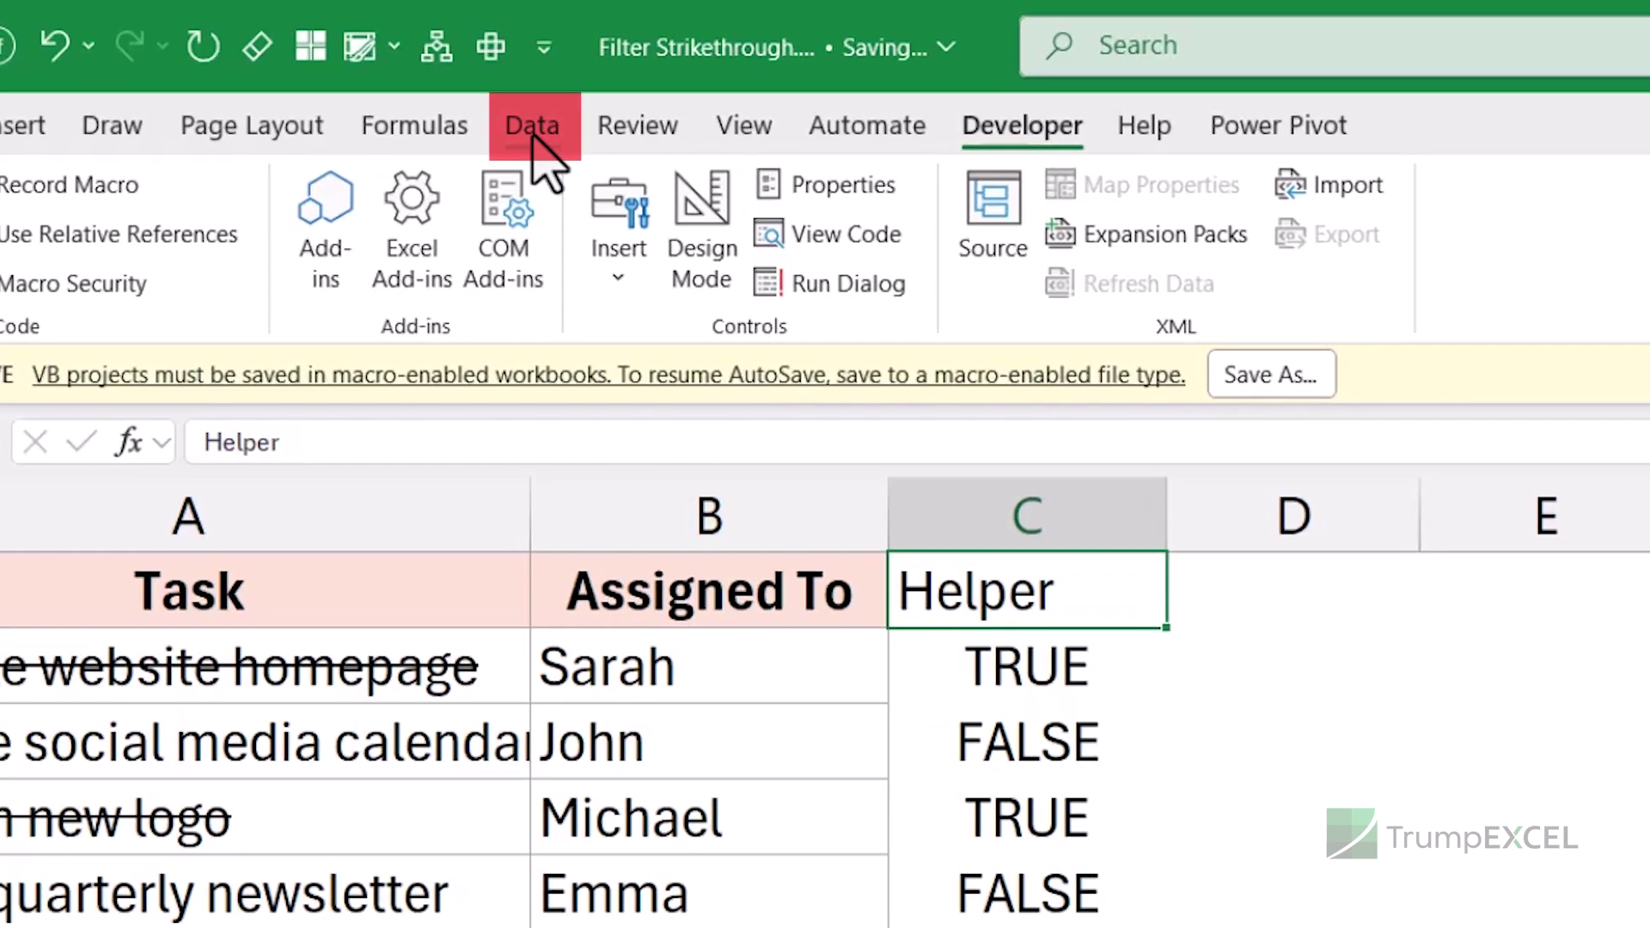
# Step: Turn on Data filtering and filter the Helper column to TRUE only
pyautogui.click(533, 133)
pyautogui.click(1006, 276)
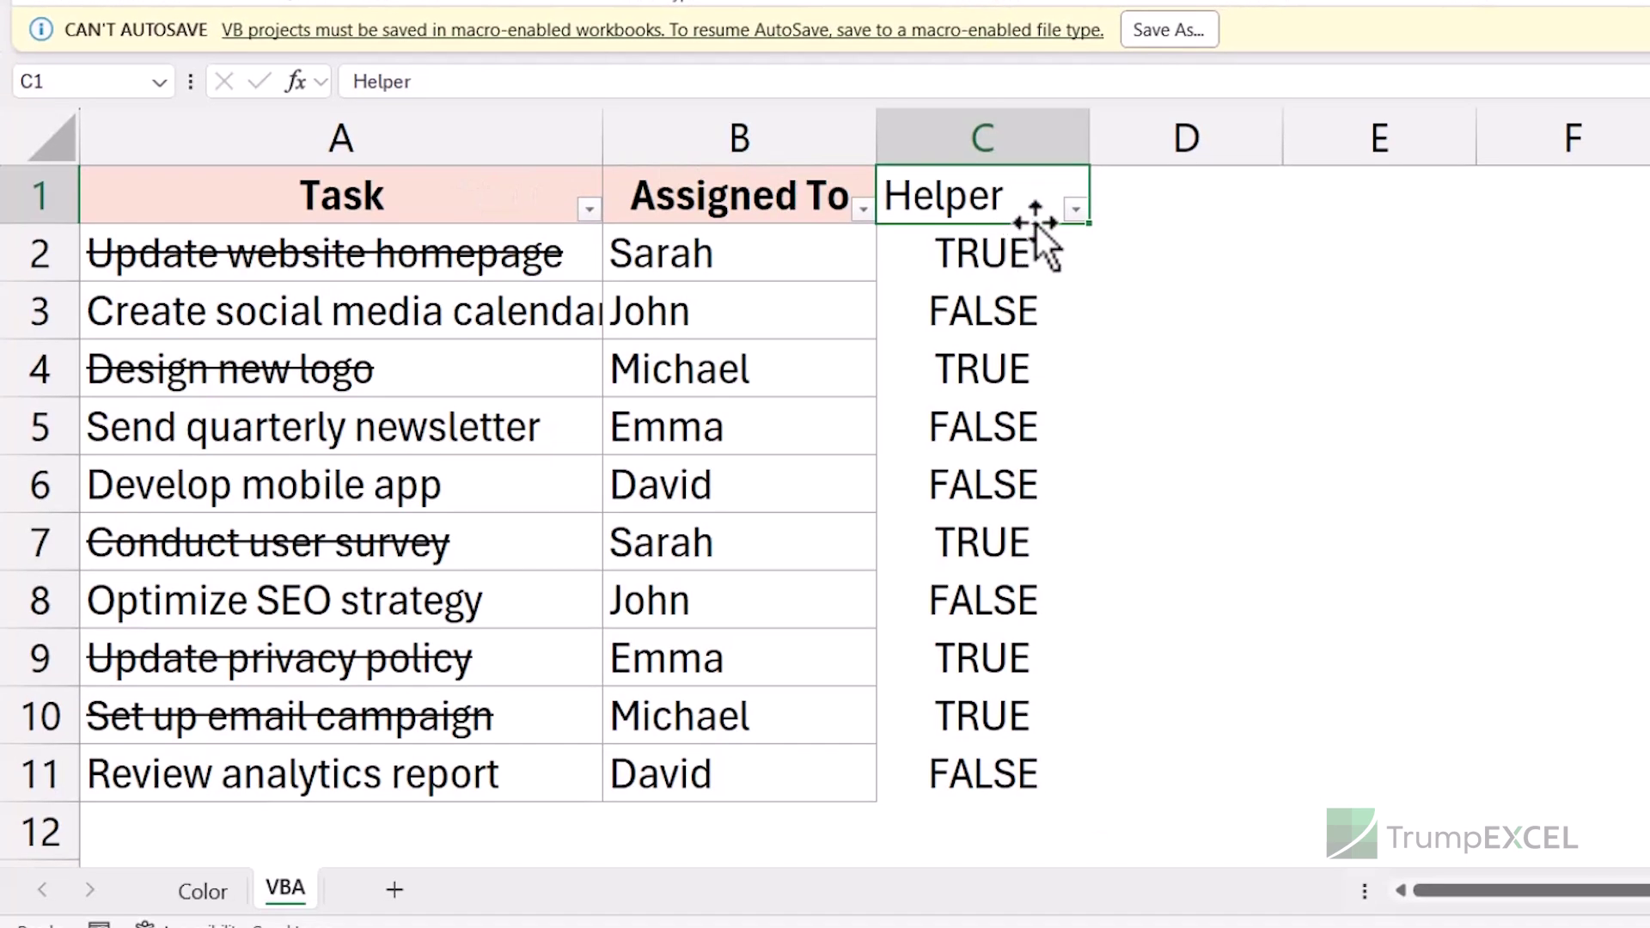
pyautogui.click(1075, 208)
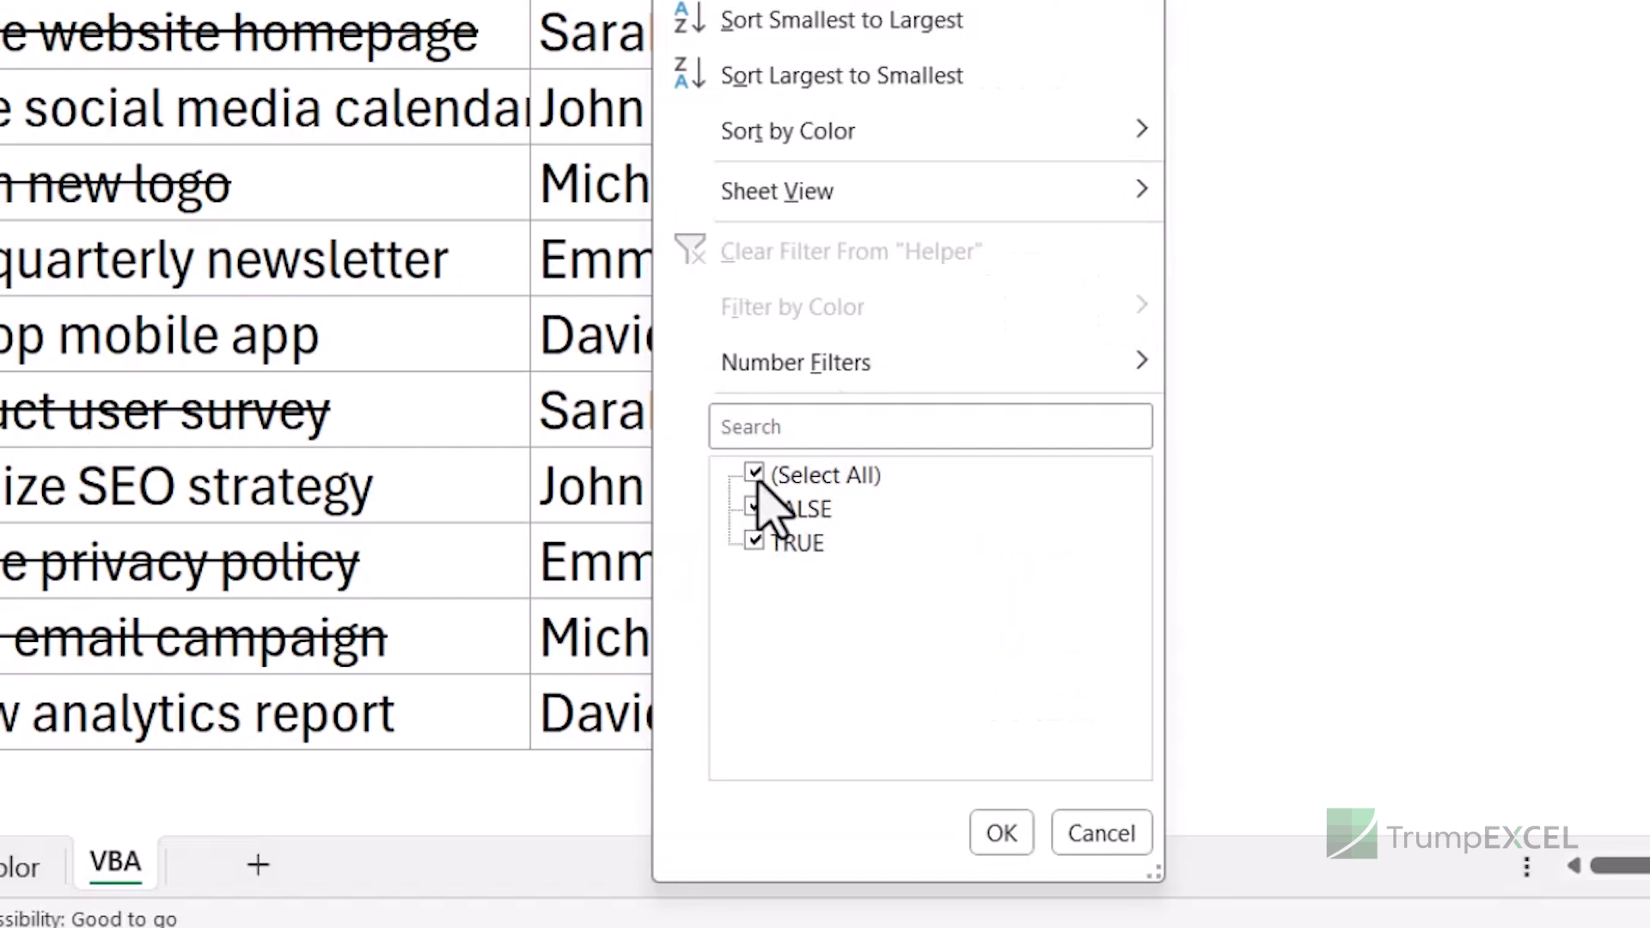
pyautogui.click(755, 474)
pyautogui.click(755, 541)
pyautogui.click(1001, 833)
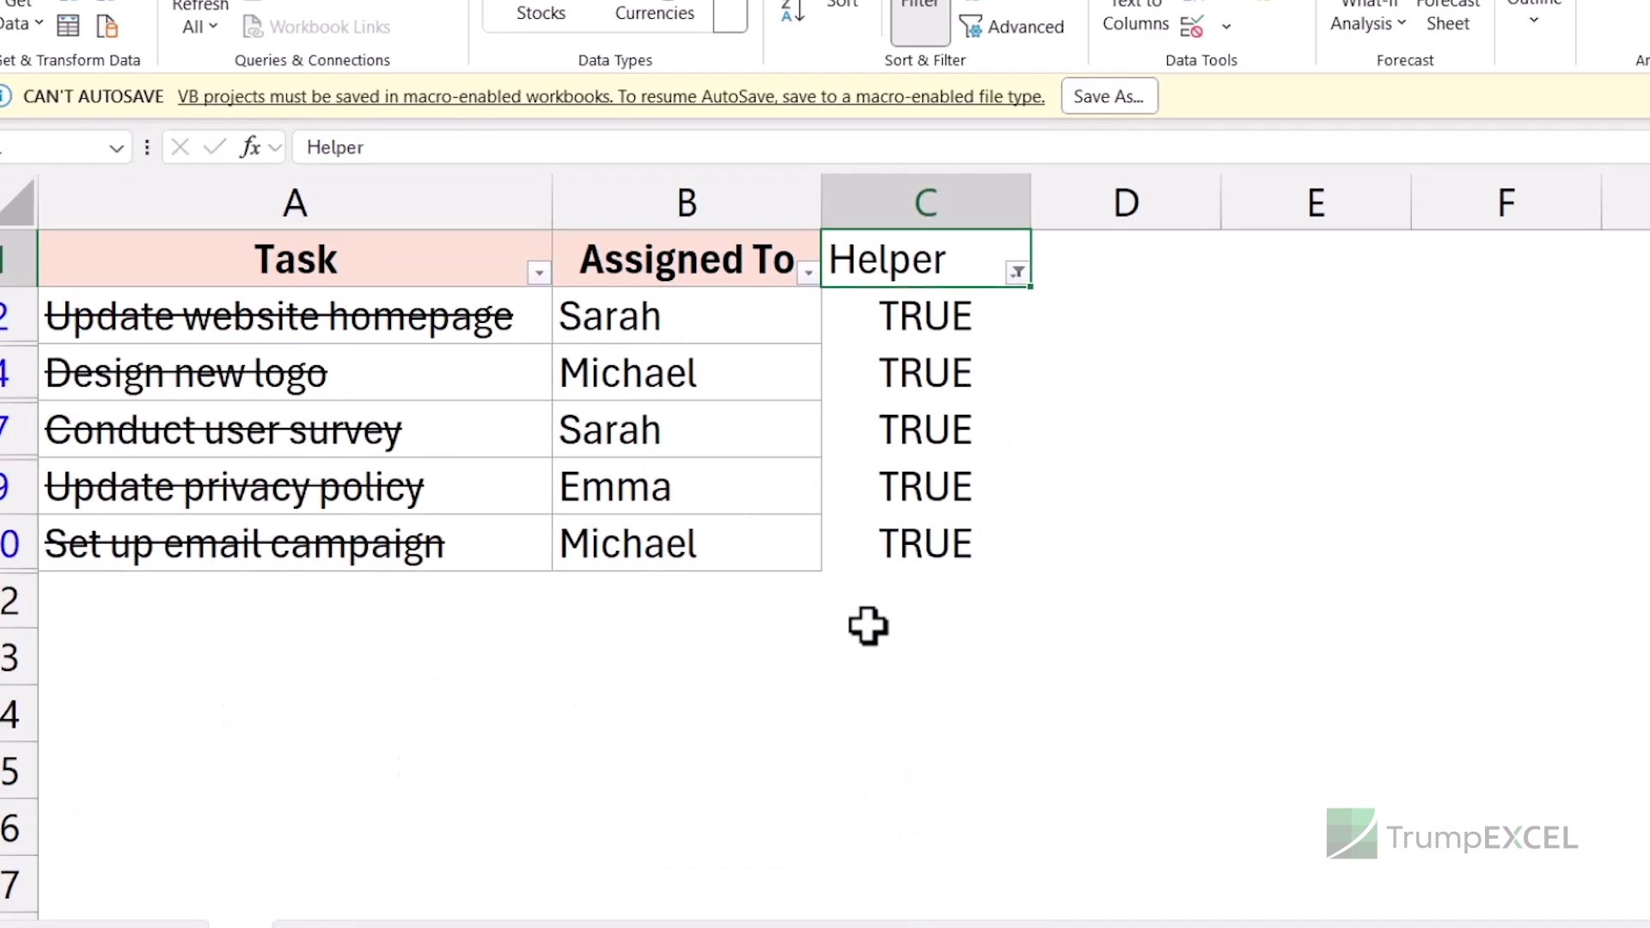